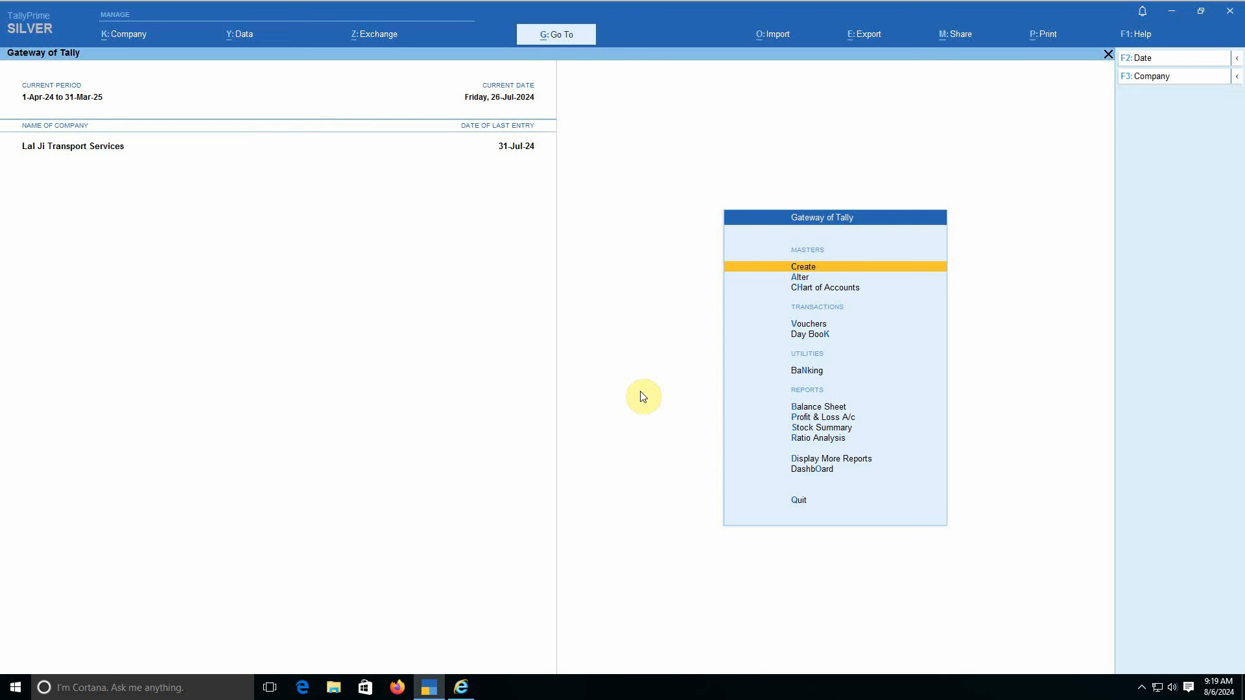
Open the GSTR-1 report from the statutory GST reports.
key(d)
key(s)
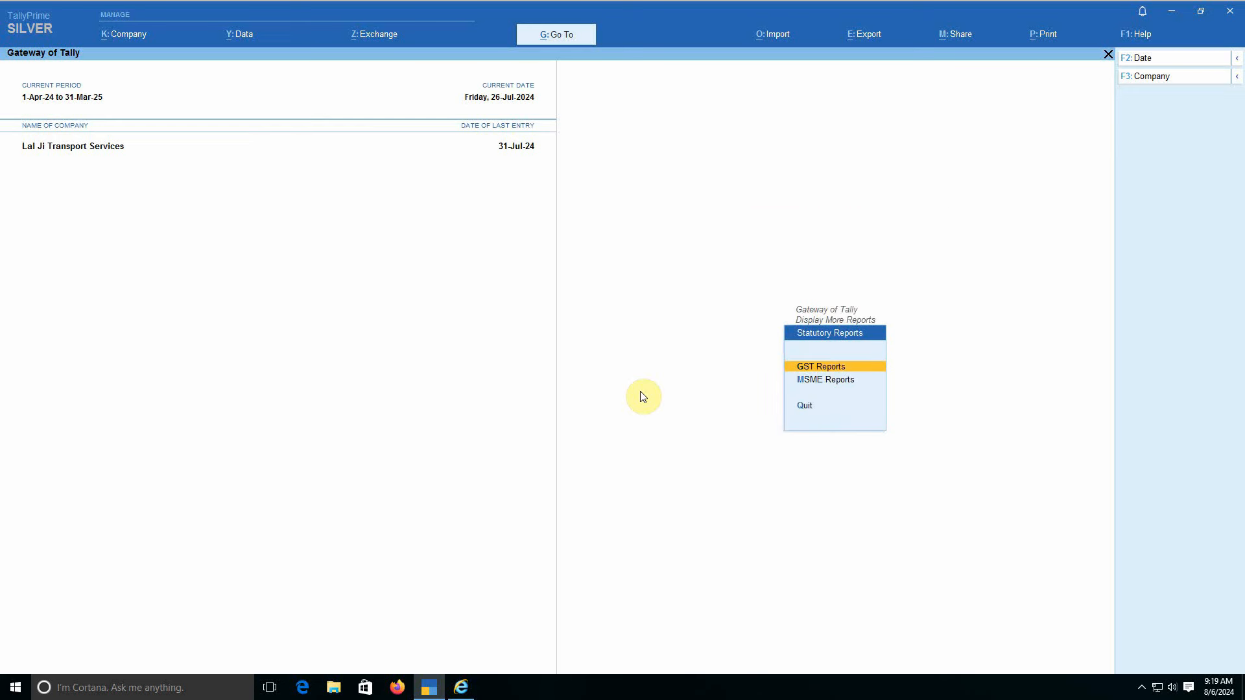
key(Return)
key(Down)
key(Return)
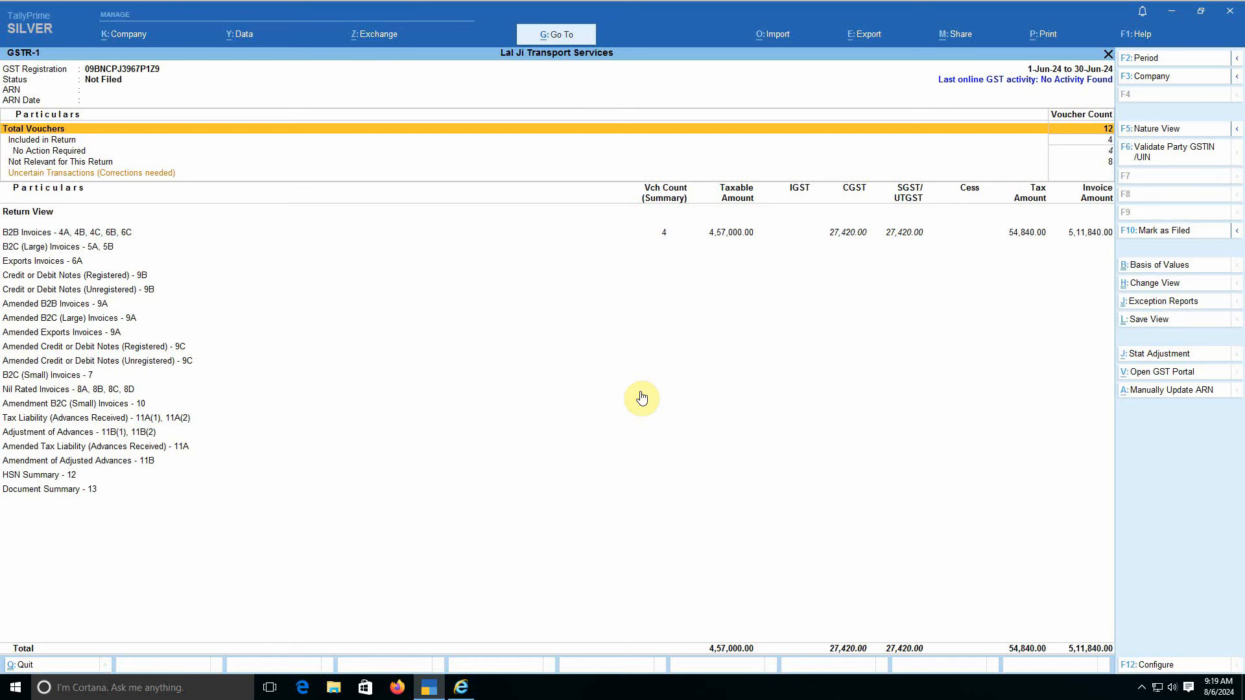
Check the installed release and Tally Software Services validity in the product upgrade information, and return to the GSTR-1 report.
click(1141, 35)
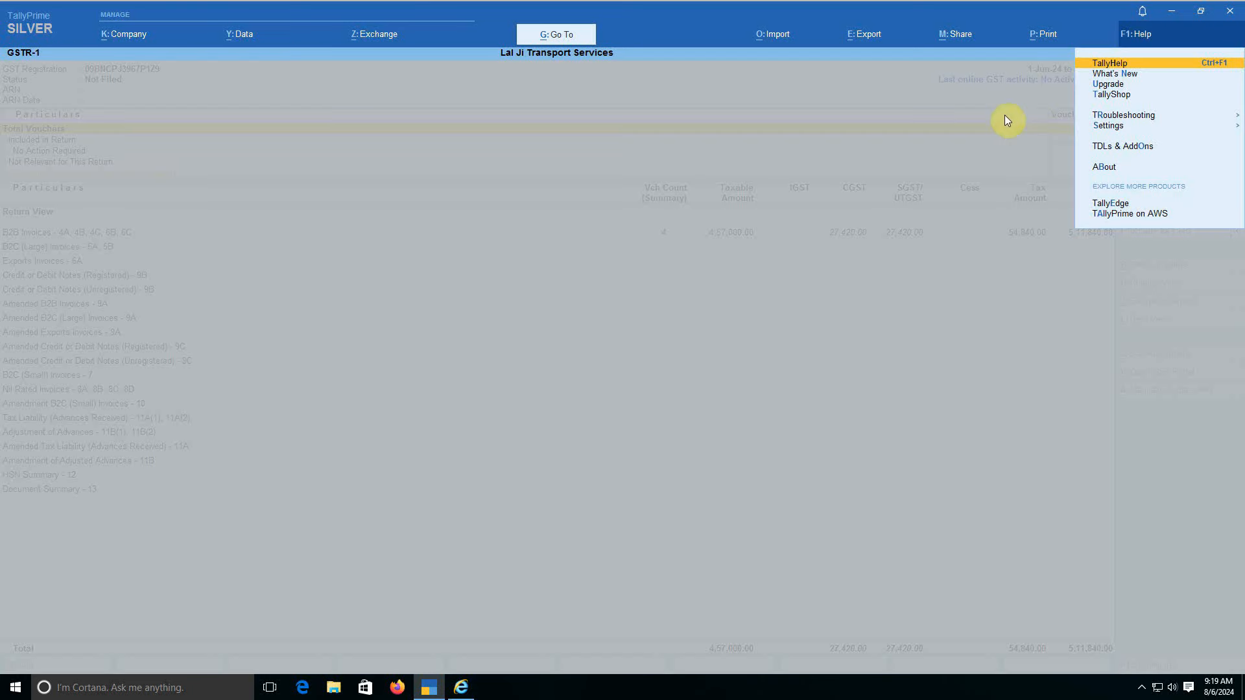
key(Down)
key(Down)
key(Return)
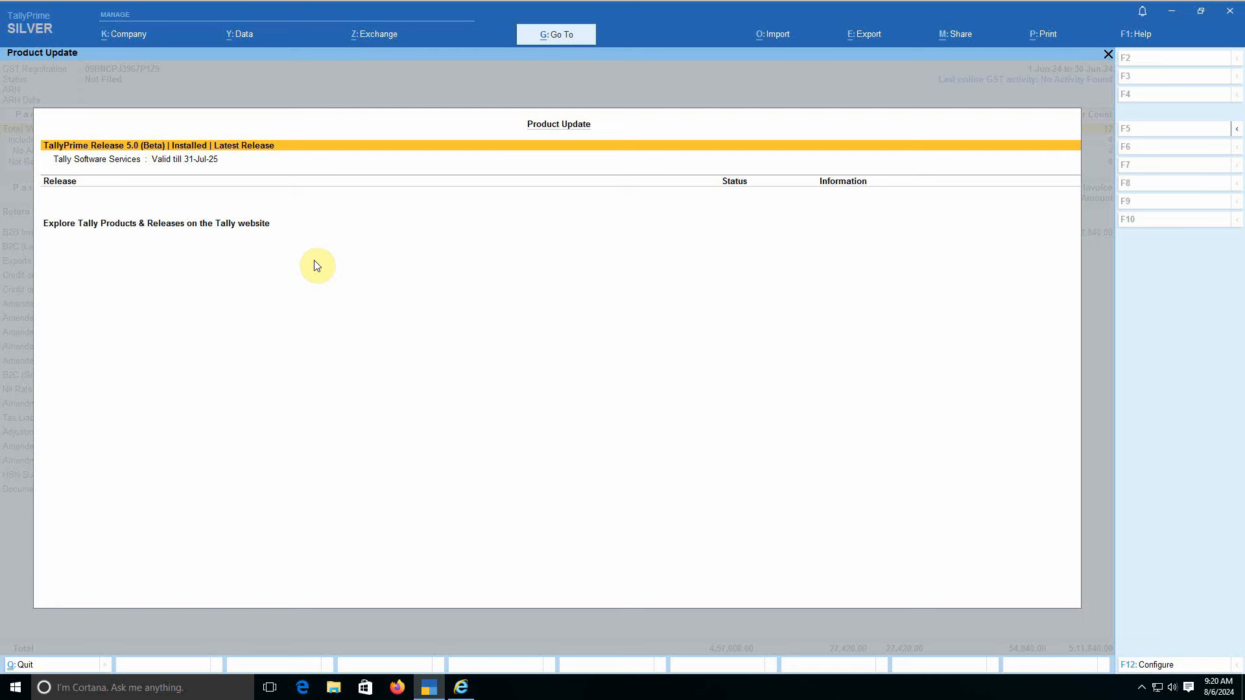
key(Escape)
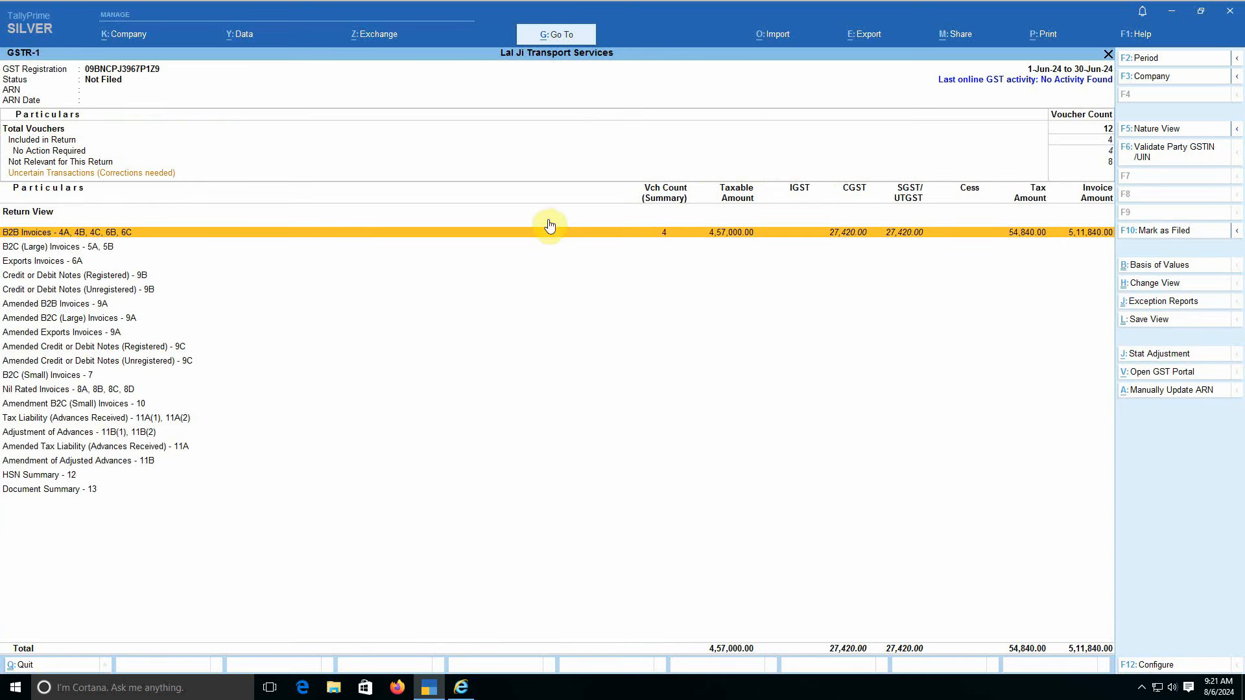
Start the GST login, save the GST username for the Uttar Pradesh registration and request an OTP.
click(375, 36)
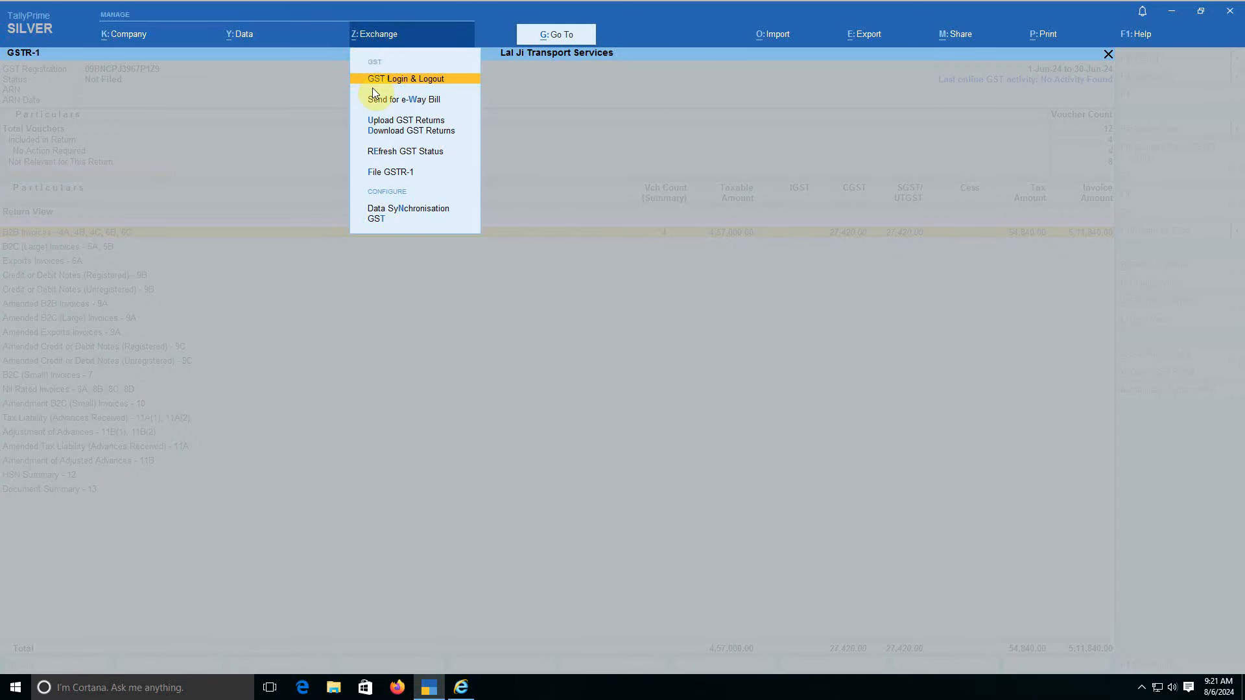
click(373, 87)
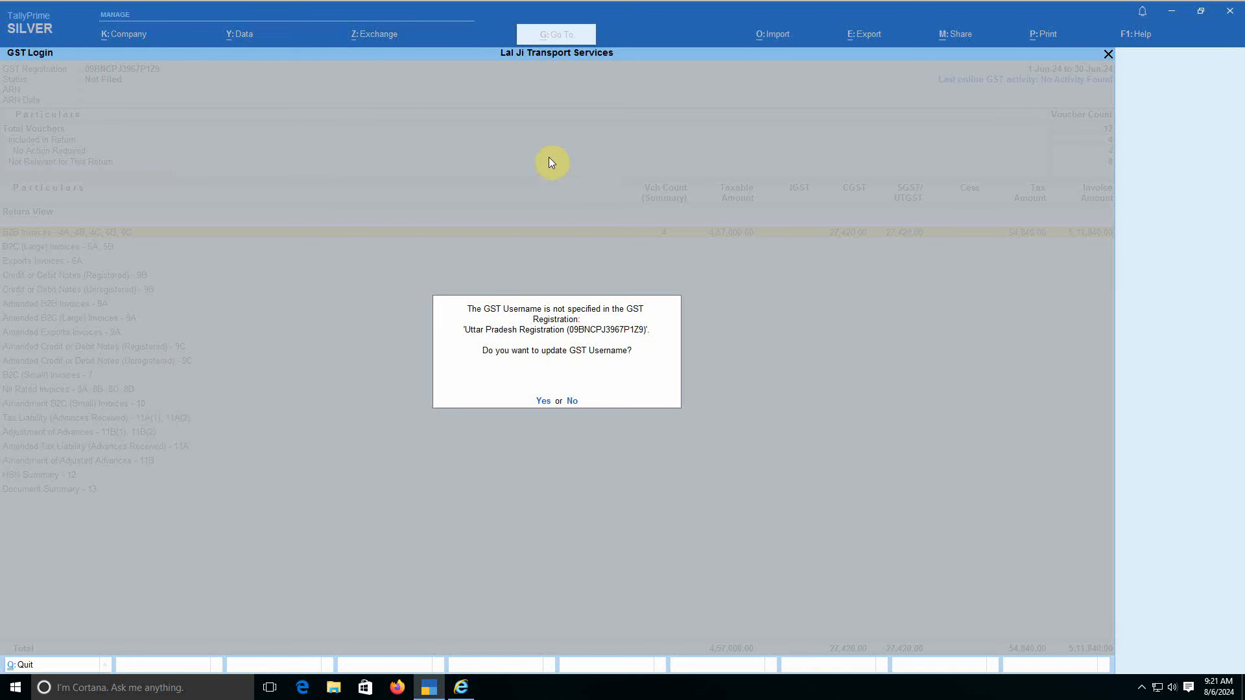
key(y)
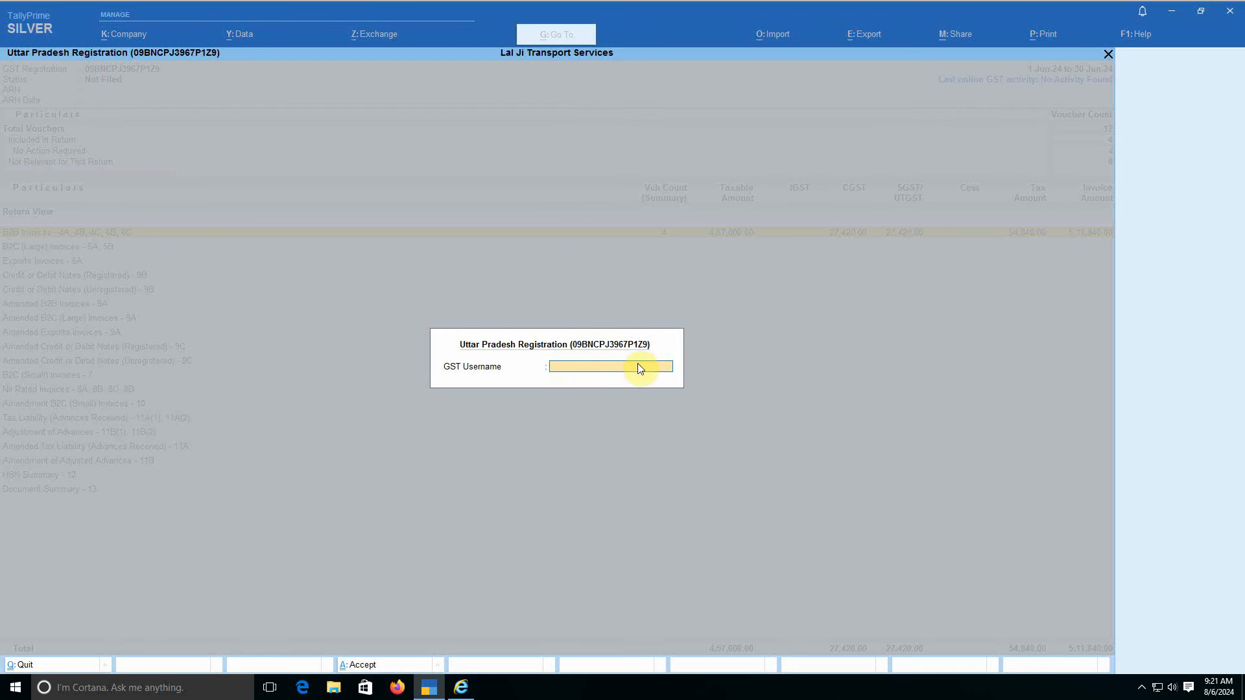
text(Jilal_2023)
key(Return)
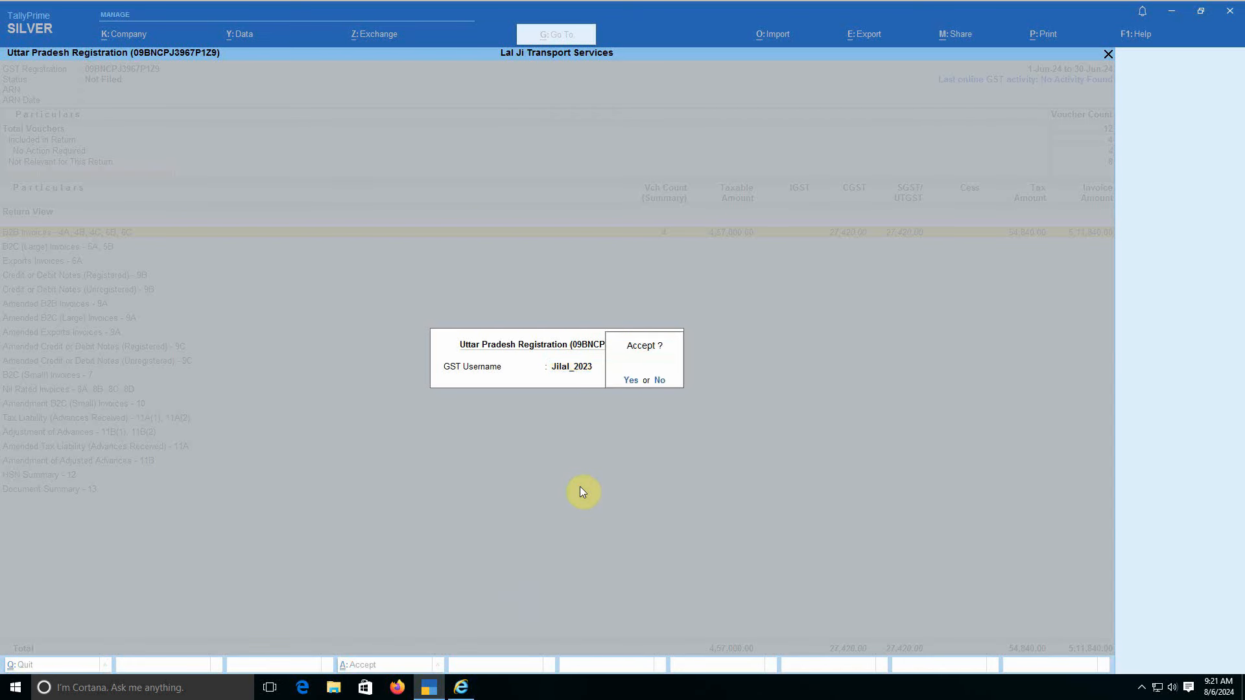
key(Return)
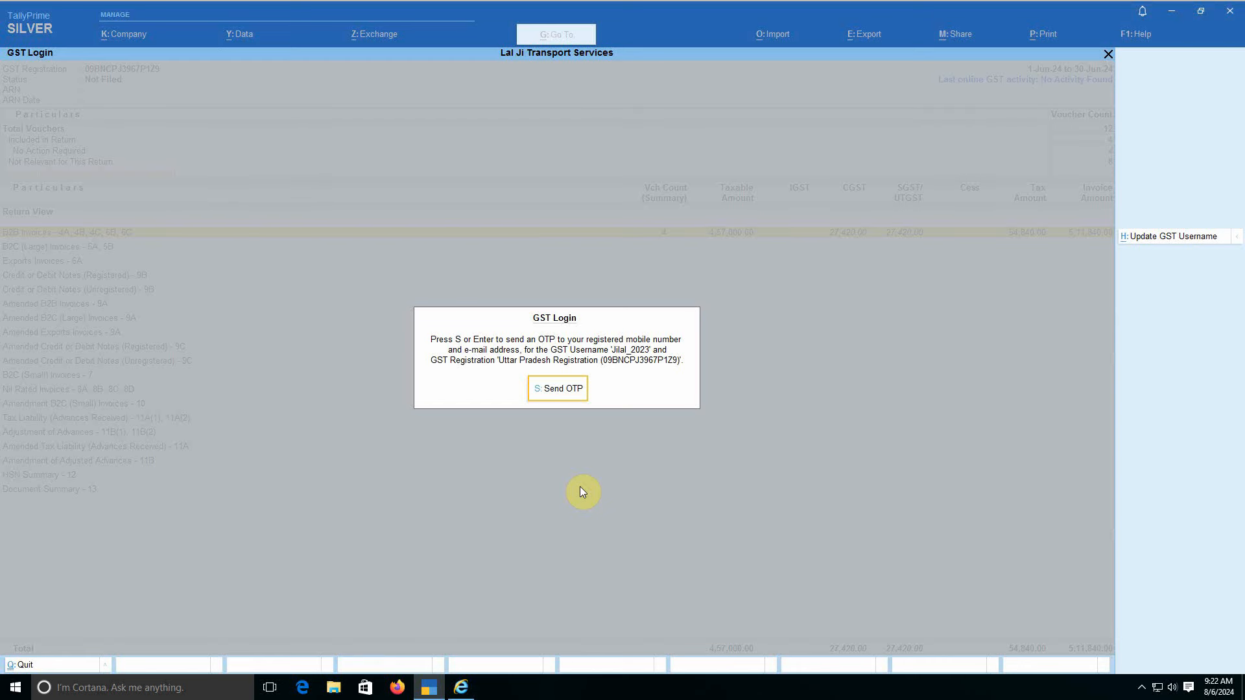
click(556, 389)
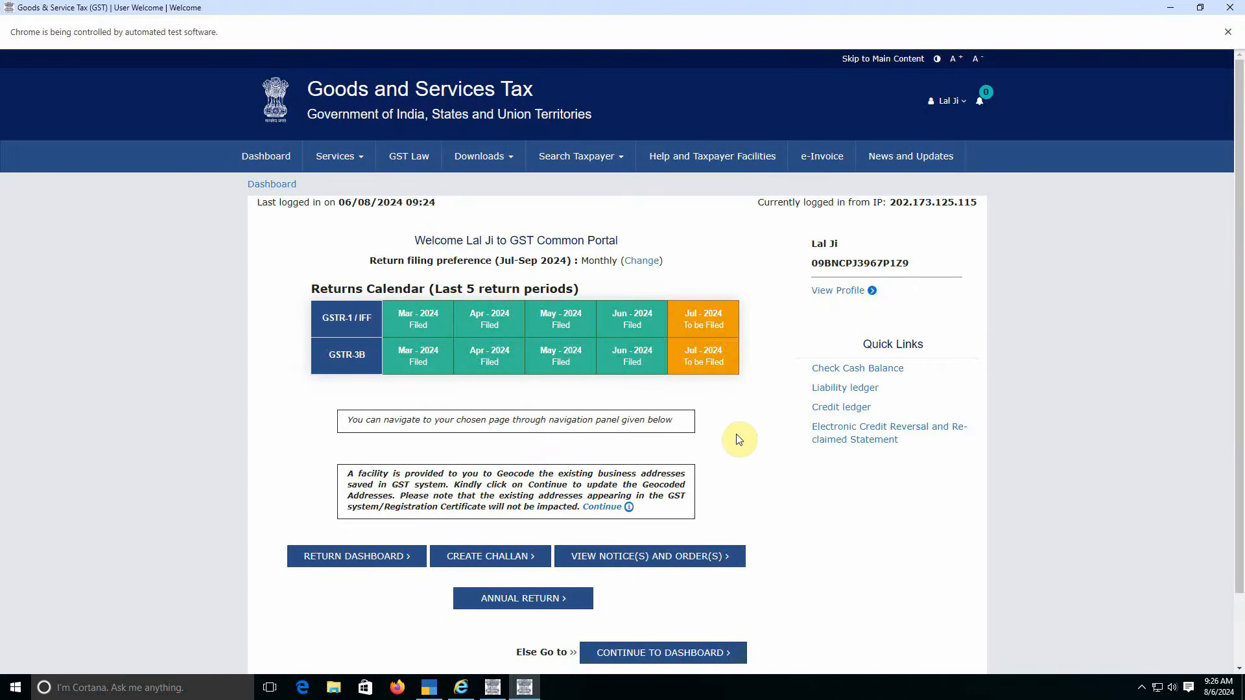
In the GST portal profile, enable API requests with a duration of 30 days, and log out of the portal.
click(839, 291)
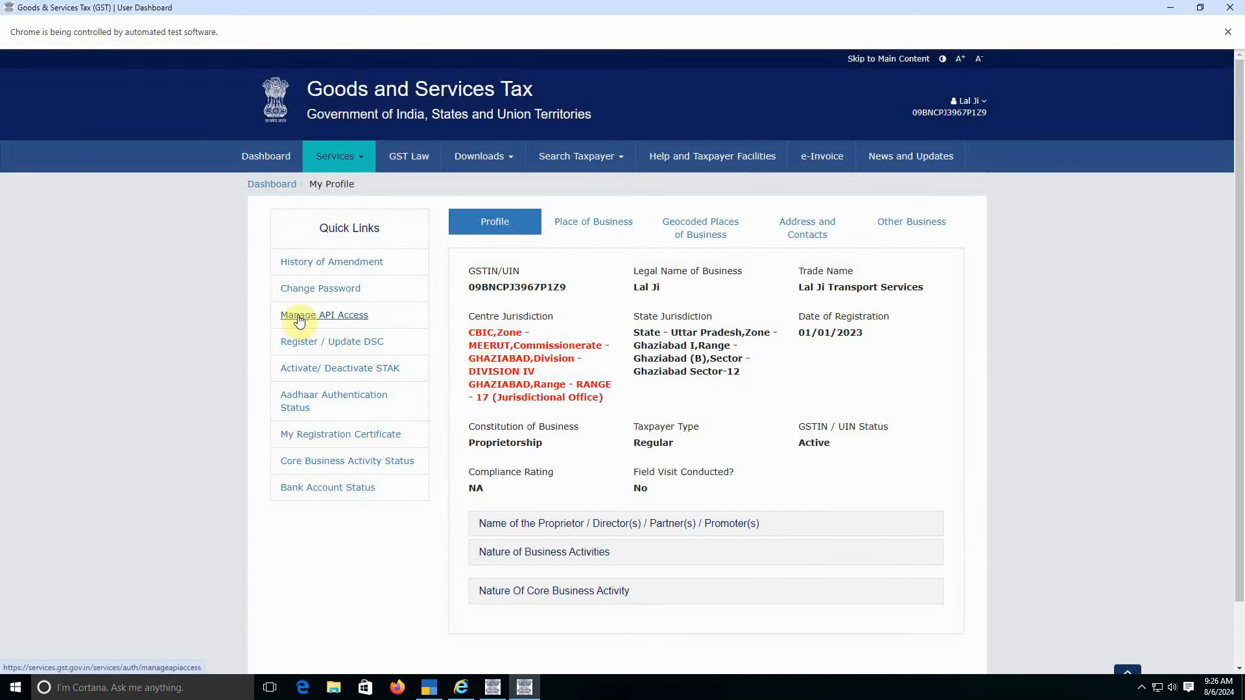
click(299, 317)
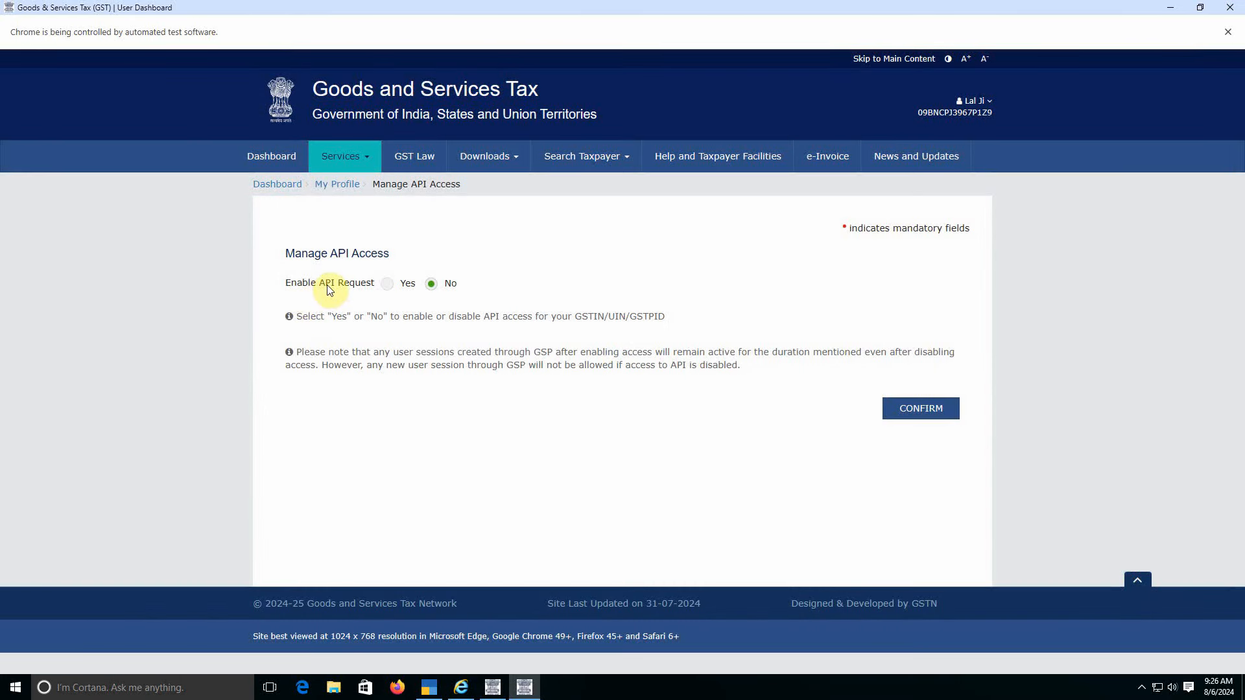
click(388, 285)
click(365, 371)
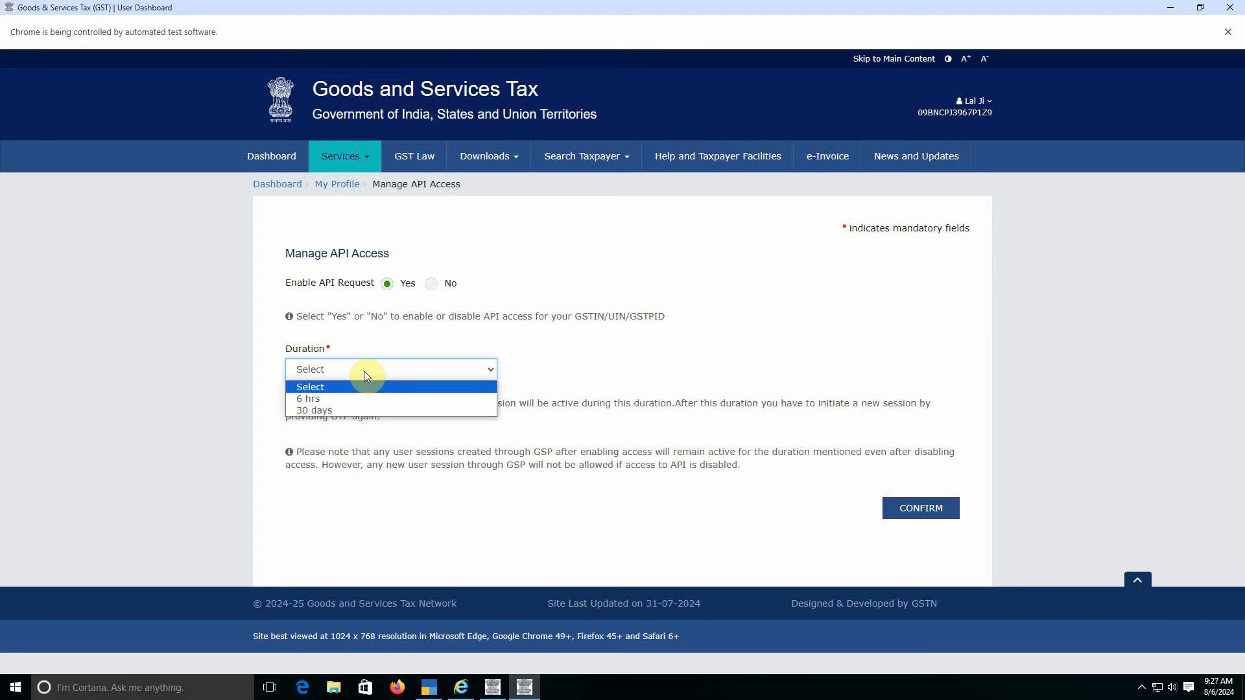
click(332, 410)
click(406, 441)
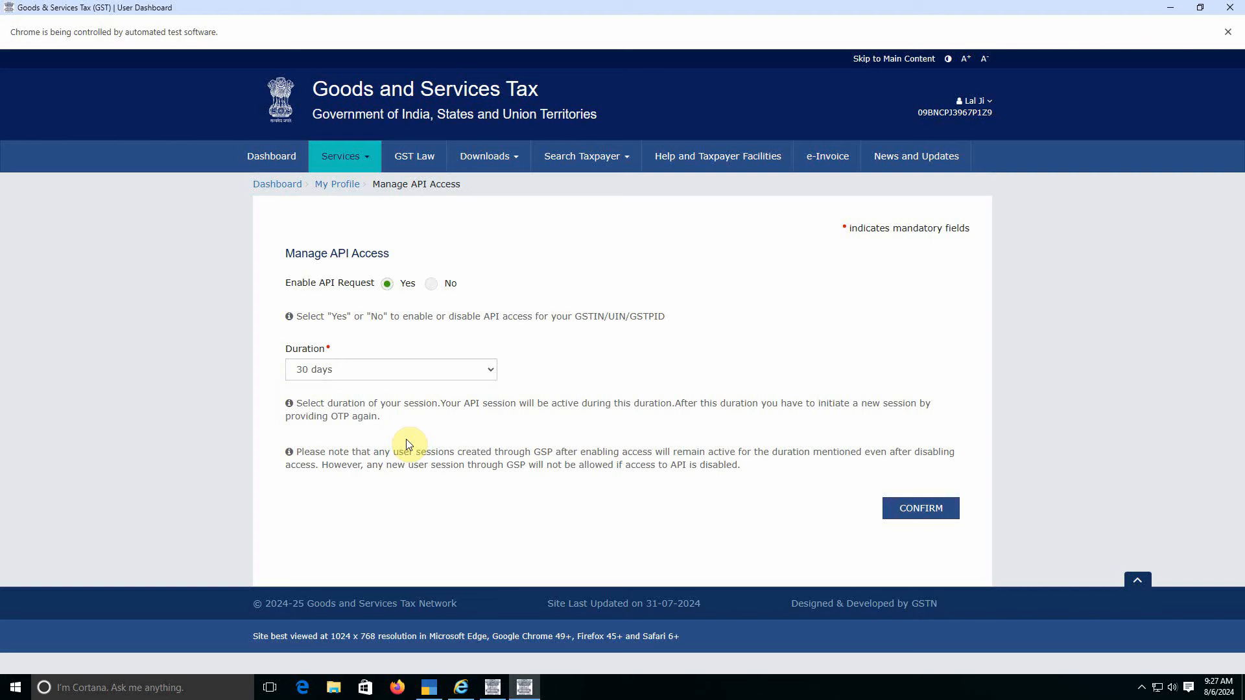
click(935, 509)
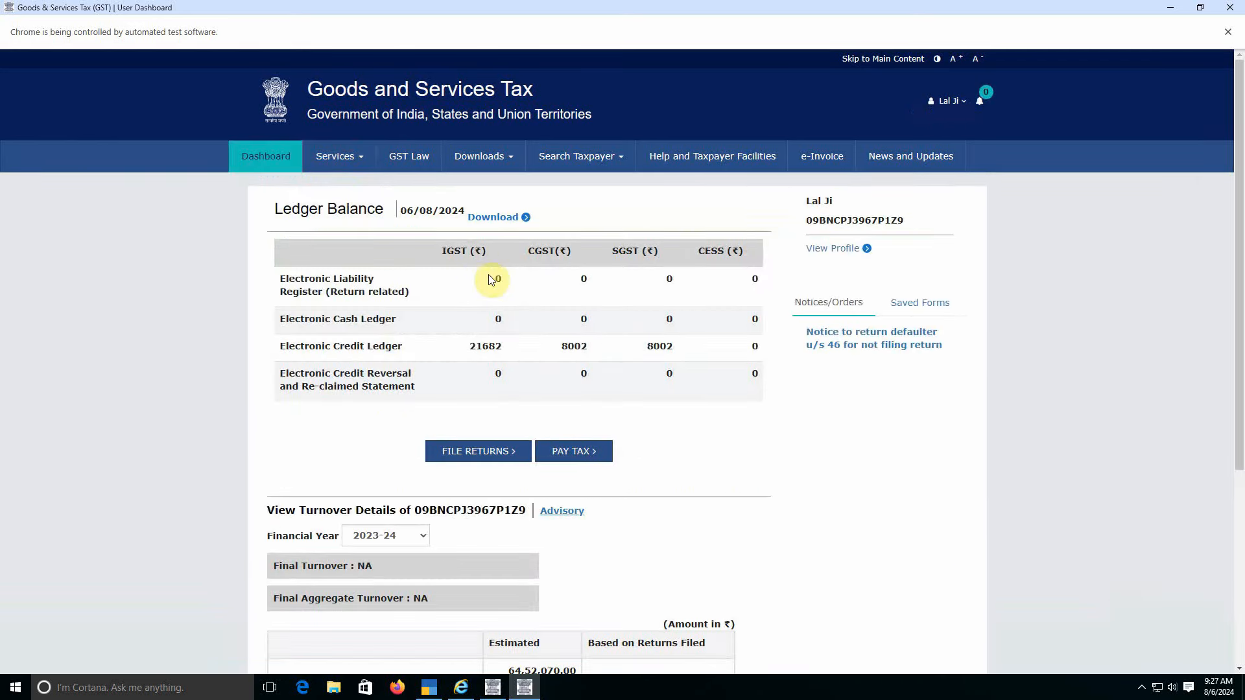
click(954, 99)
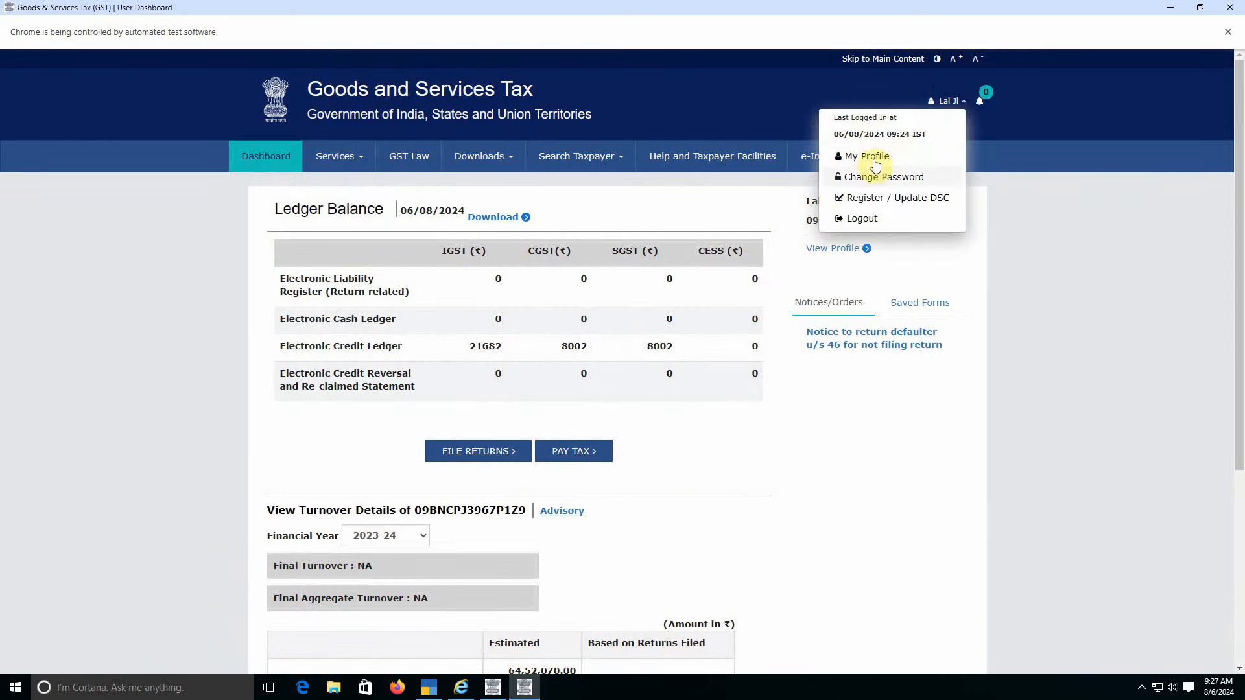
click(840, 221)
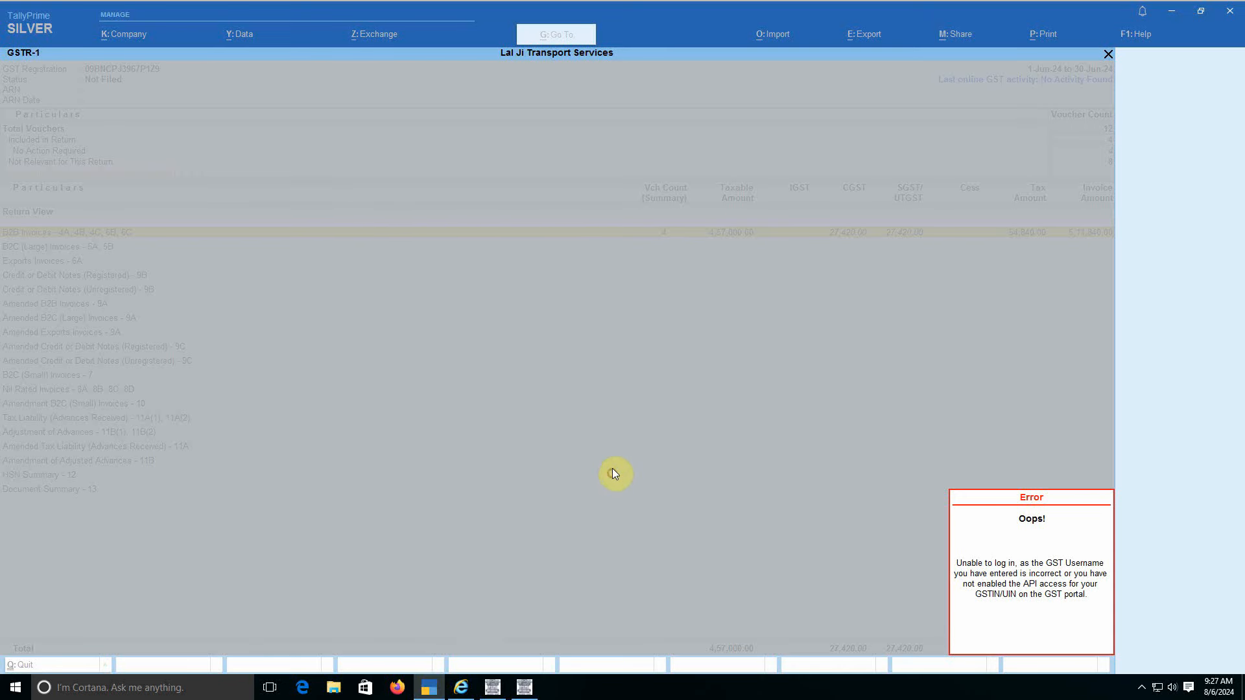
Dismiss the login error and log in to GST again from TallyPrime by requesting a new OTP.
key(Escape)
key(Escape)
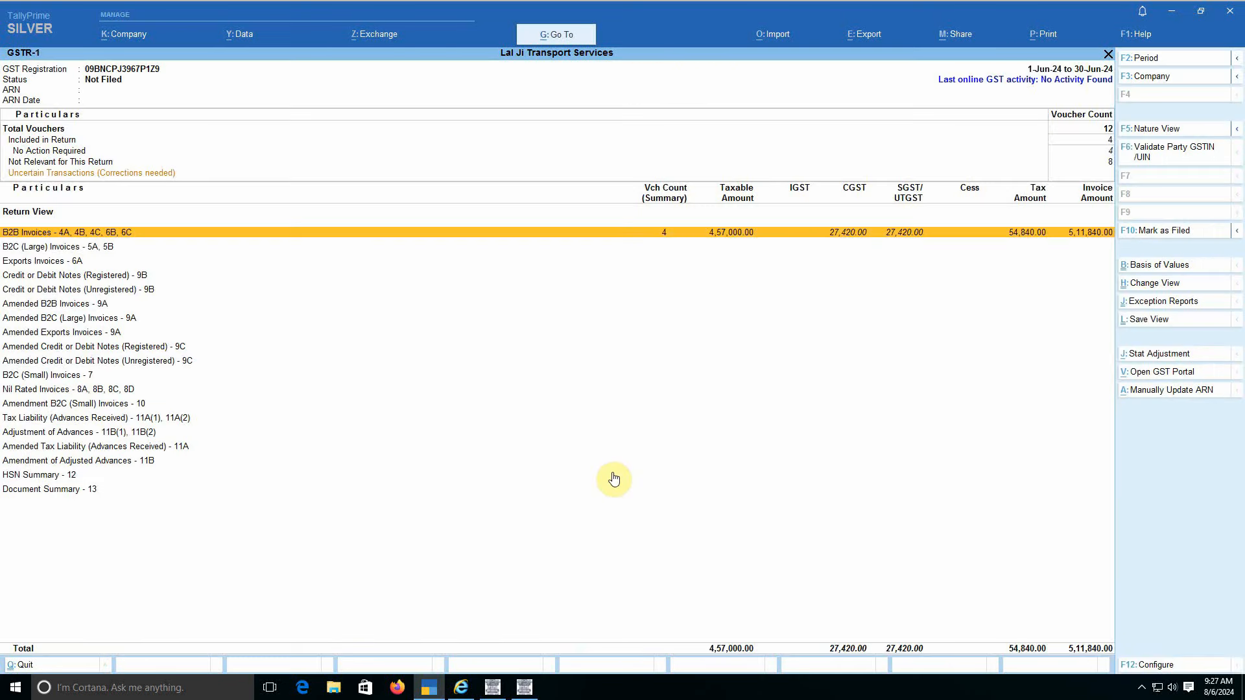
click(379, 36)
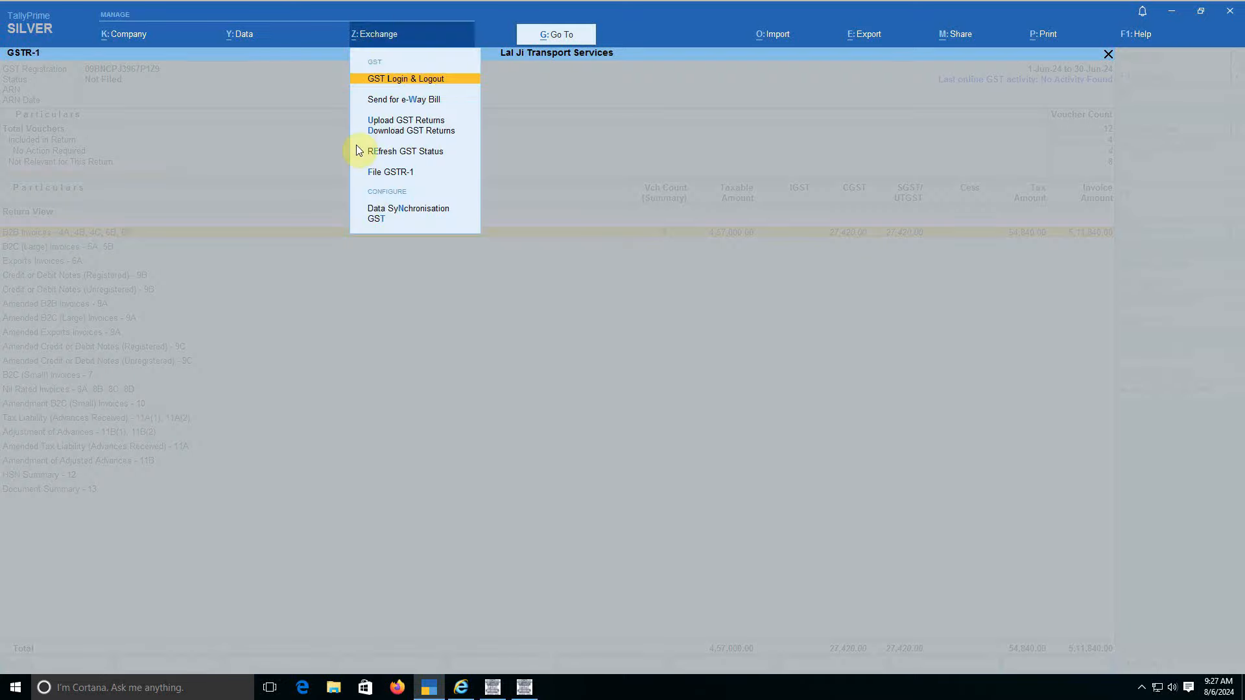
key(Return)
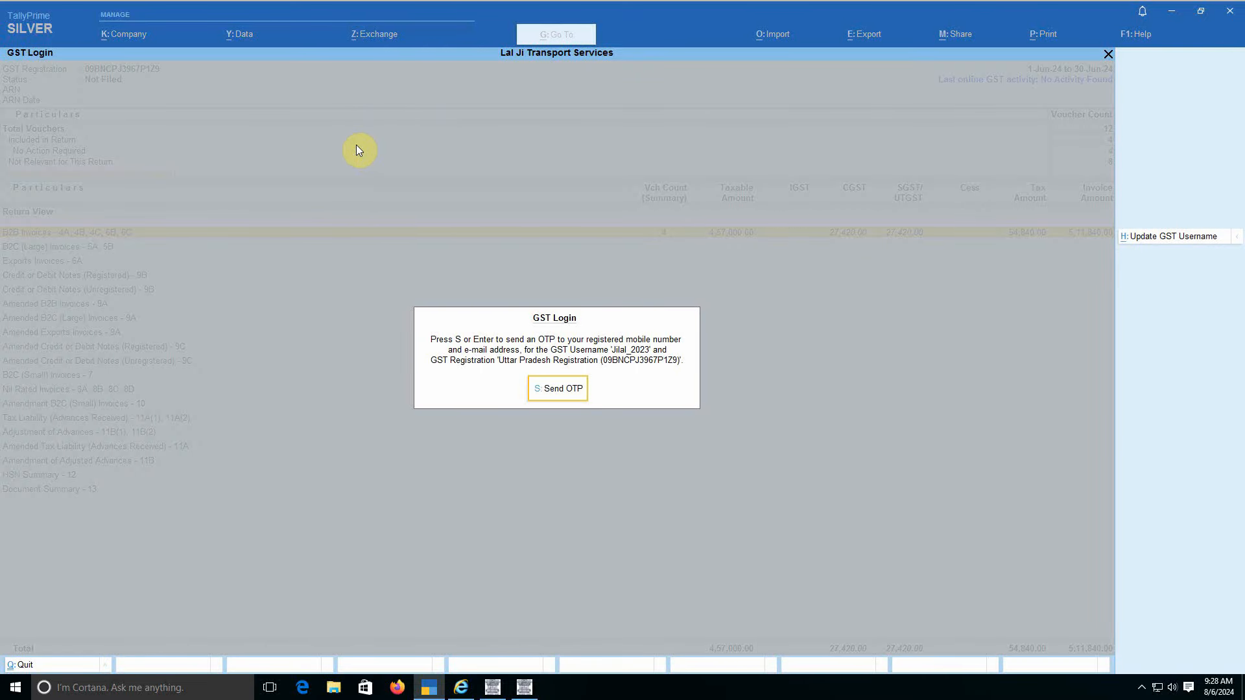
key(Return)
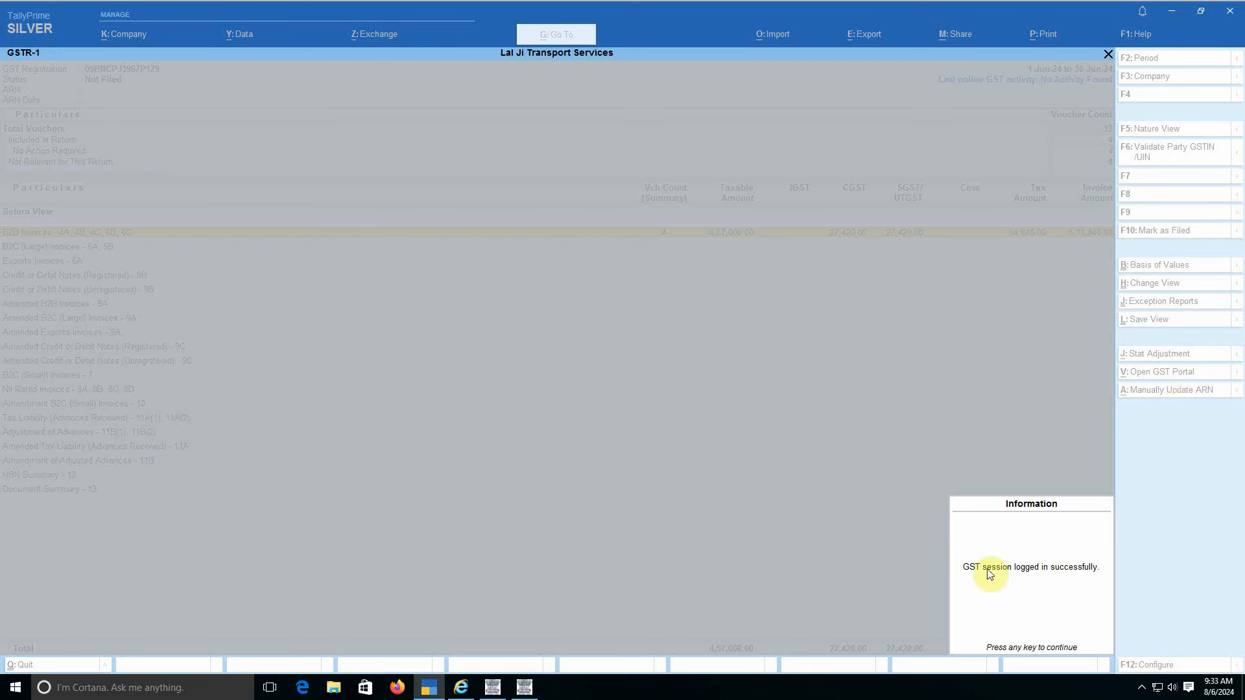
click(1023, 624)
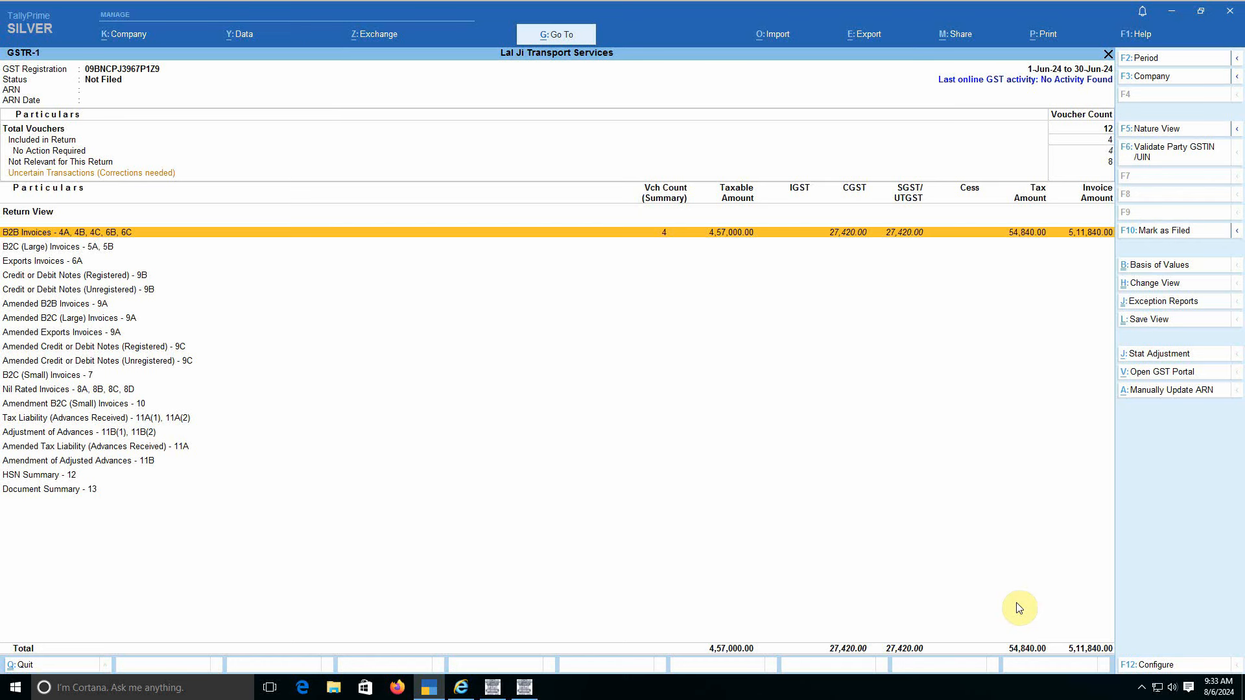
Examine the sections of the GSTR-1 return view and the details of HSN Summary - 12.
key(Up)
key(Up)
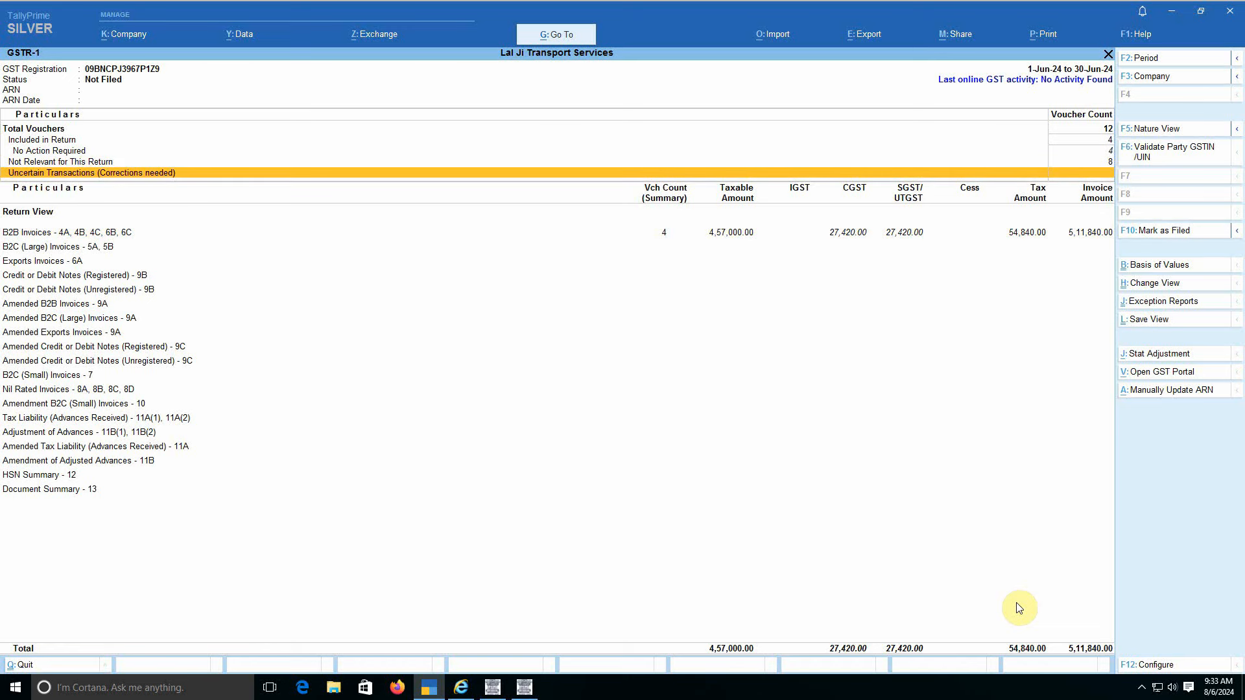
key(Down)
key(Down)
key(Down)
key(Down)
key(Down)
key(Down)
key(Down)
key(Down)
key(Down)
key(Down)
key(Down)
key(Down)
key(Down)
key(Down)
key(Down)
key(Down)
key(Down)
key(Down)
key(Down)
key(Up)
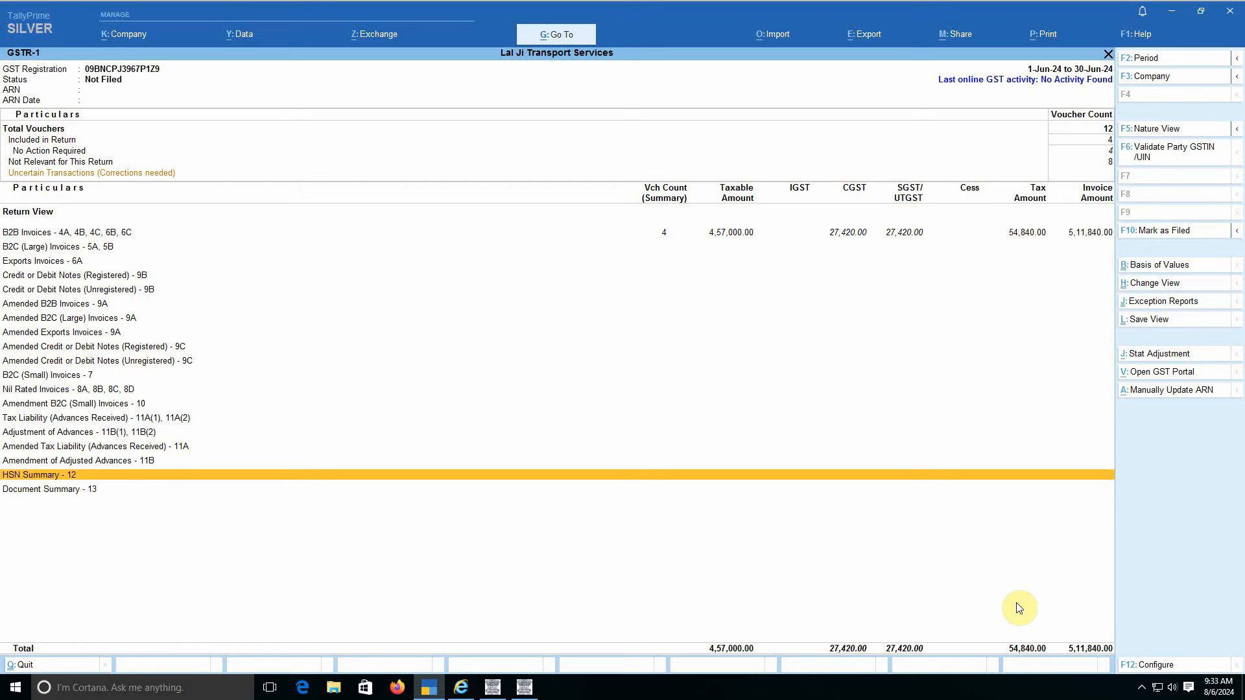
key(Return)
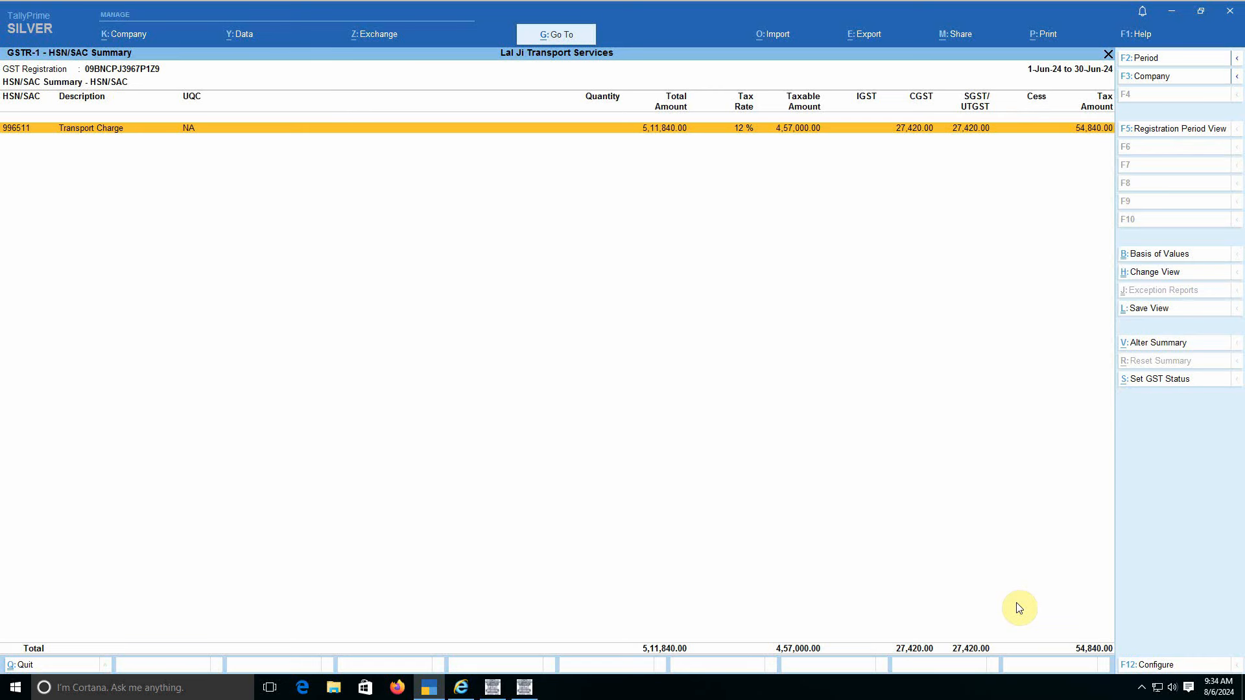
key(Escape)
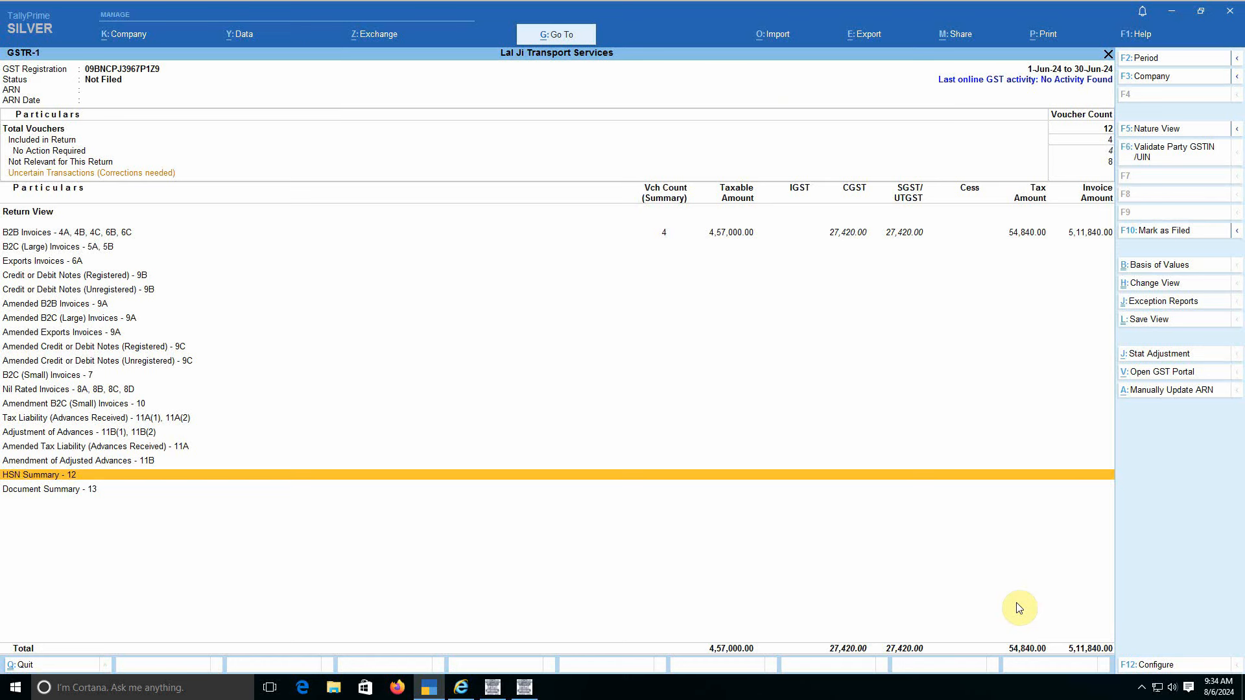
Validate the GSTIN/UIN of all parties against the portal and compare the portal and book details of Garden's Need Pvt Ltd.
click(1176, 159)
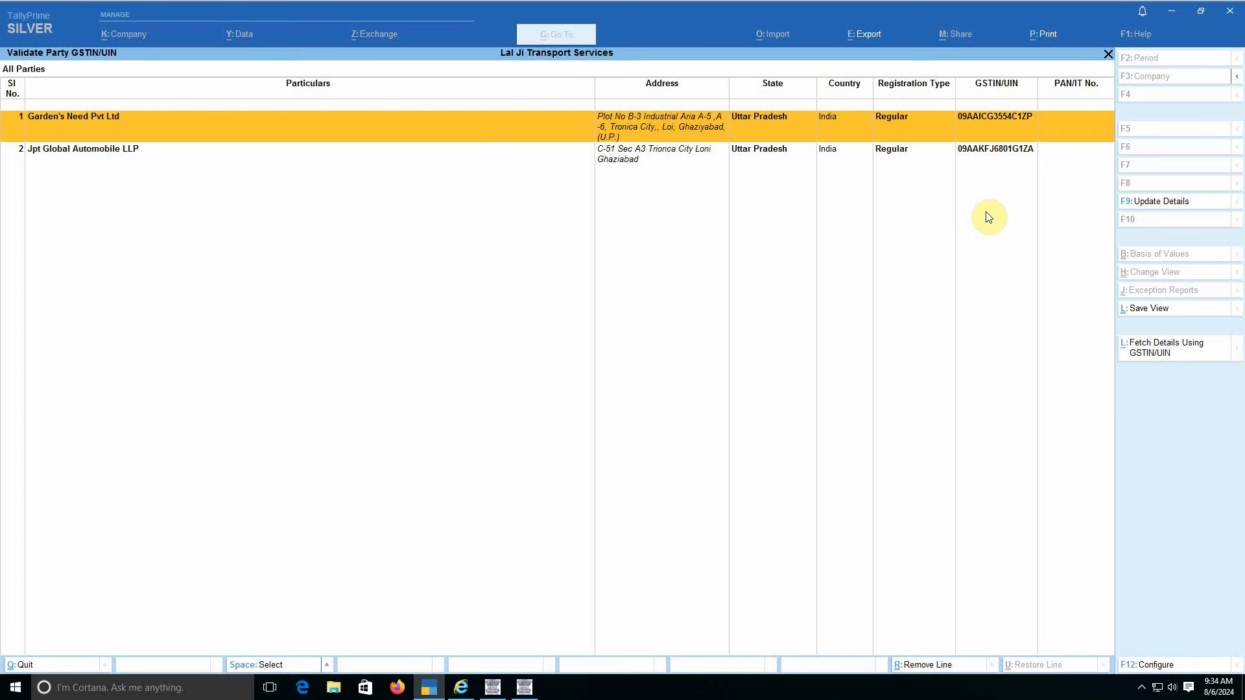
click(1155, 354)
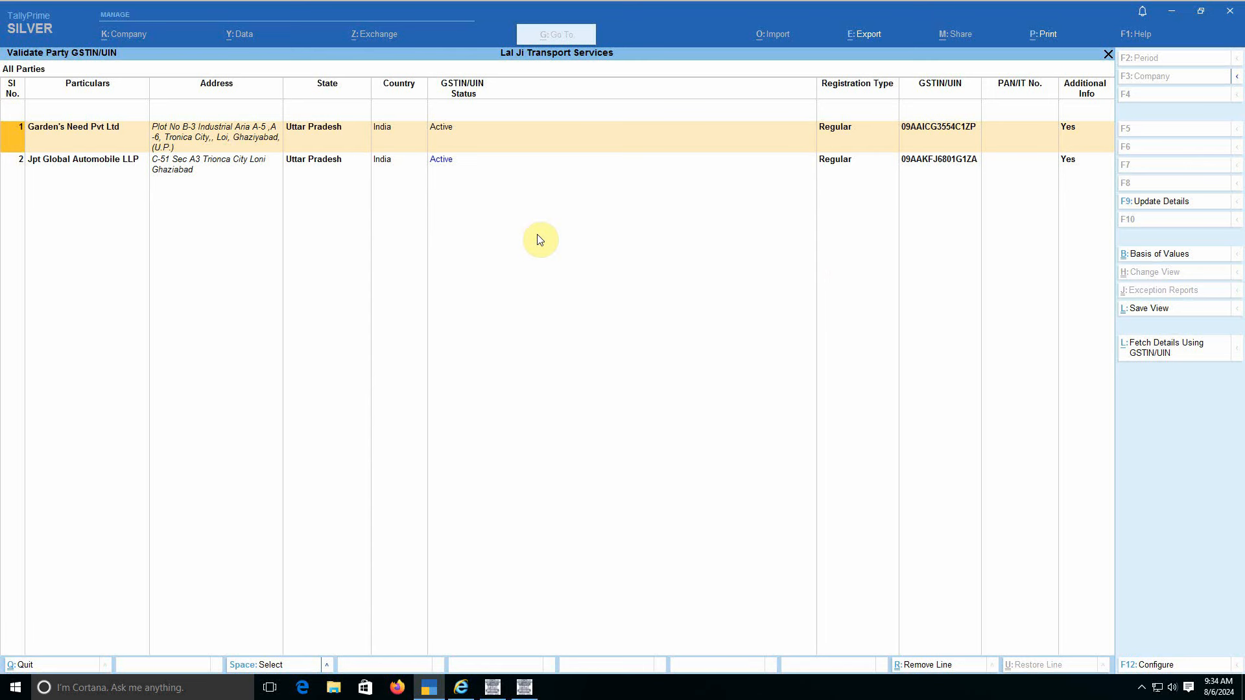
key(Down)
key(Up)
key(Right)
key(Right)
key(Right)
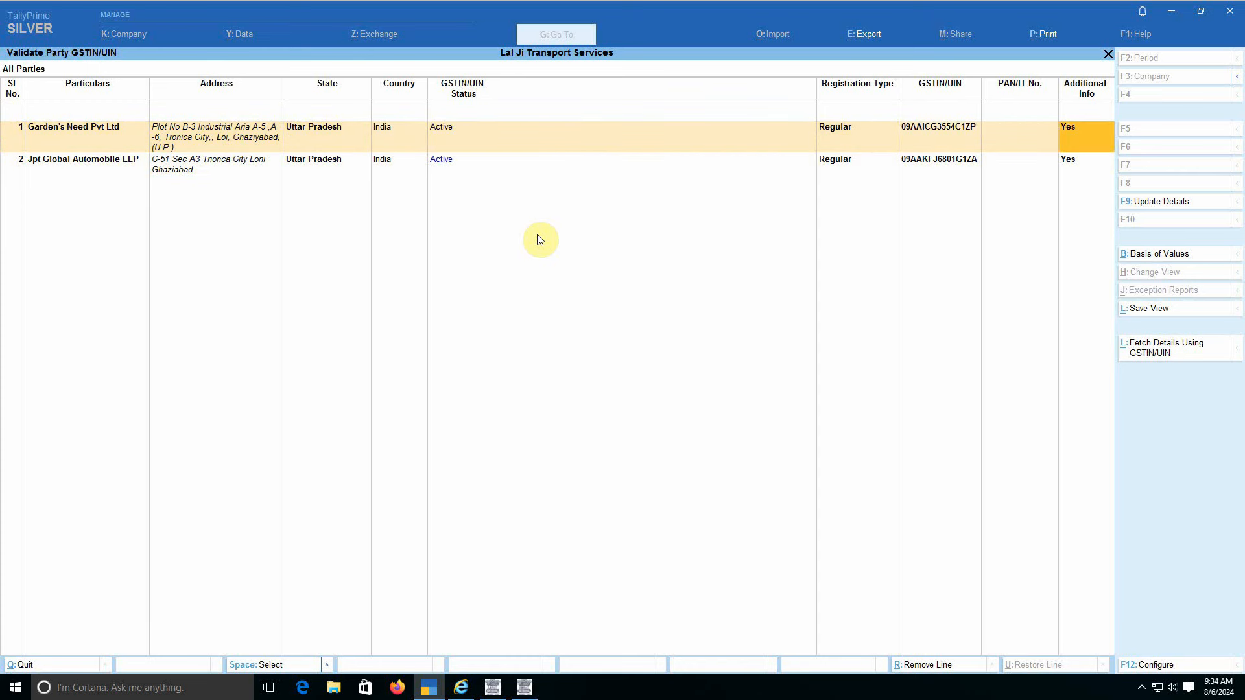
key(Return)
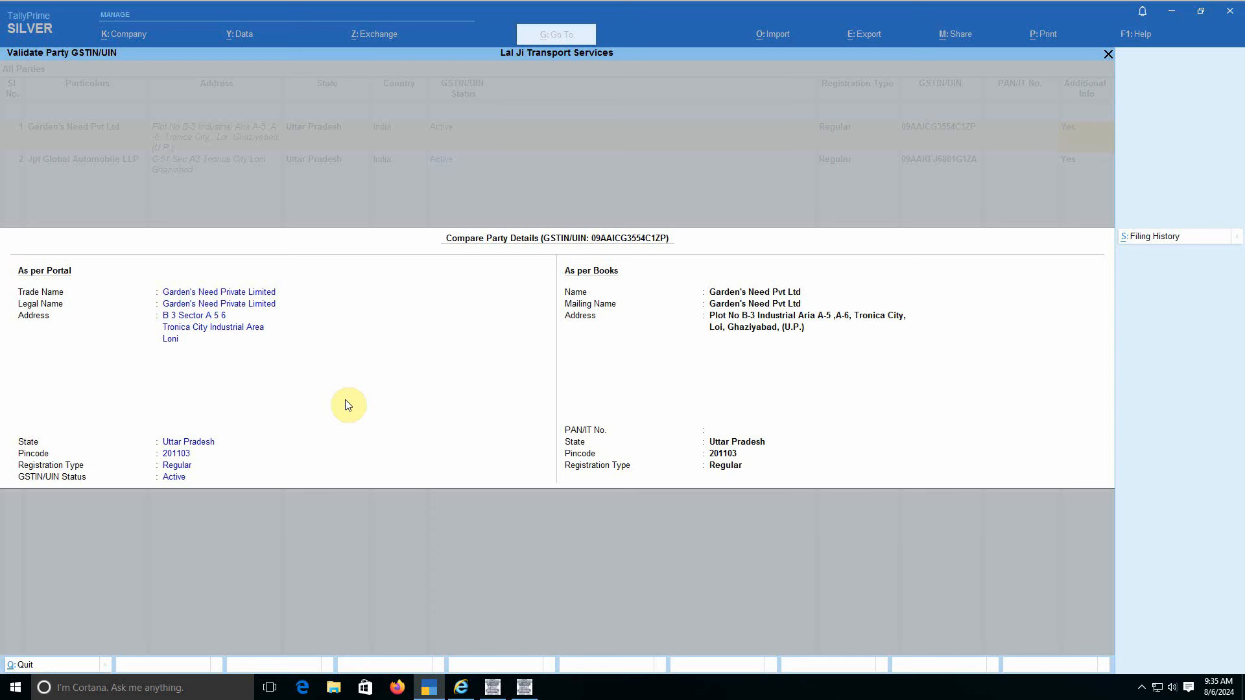
key(Escape)
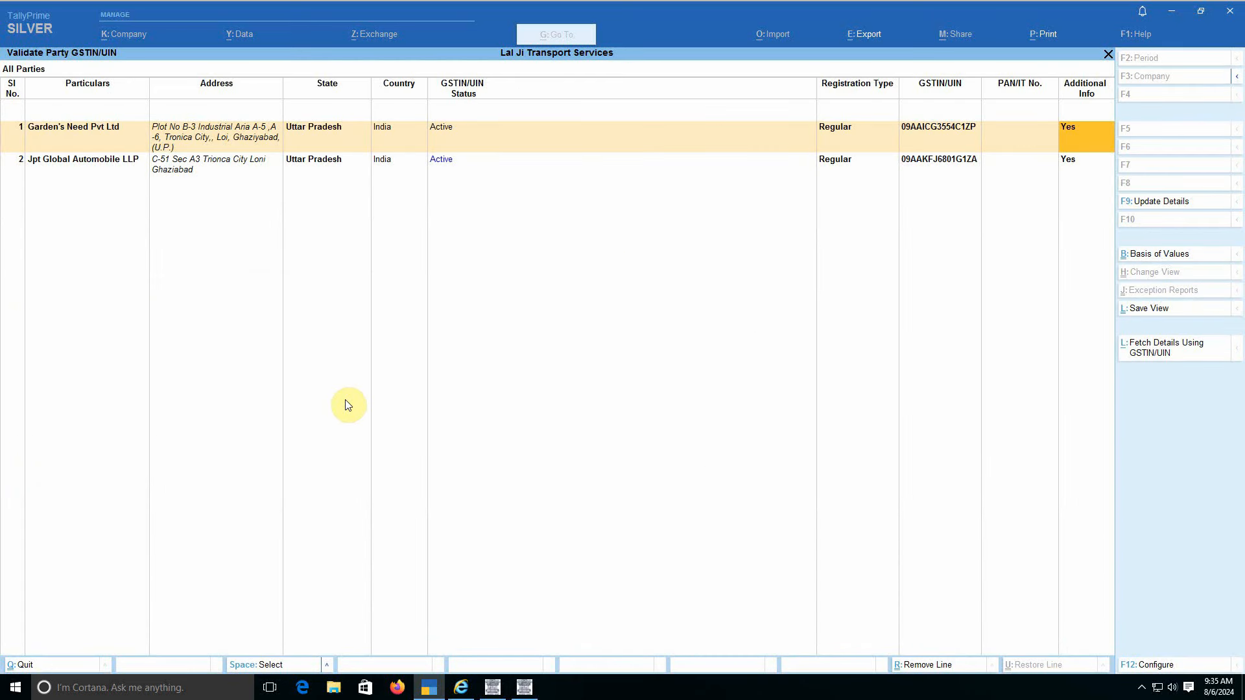
key(Down)
key(Escape)
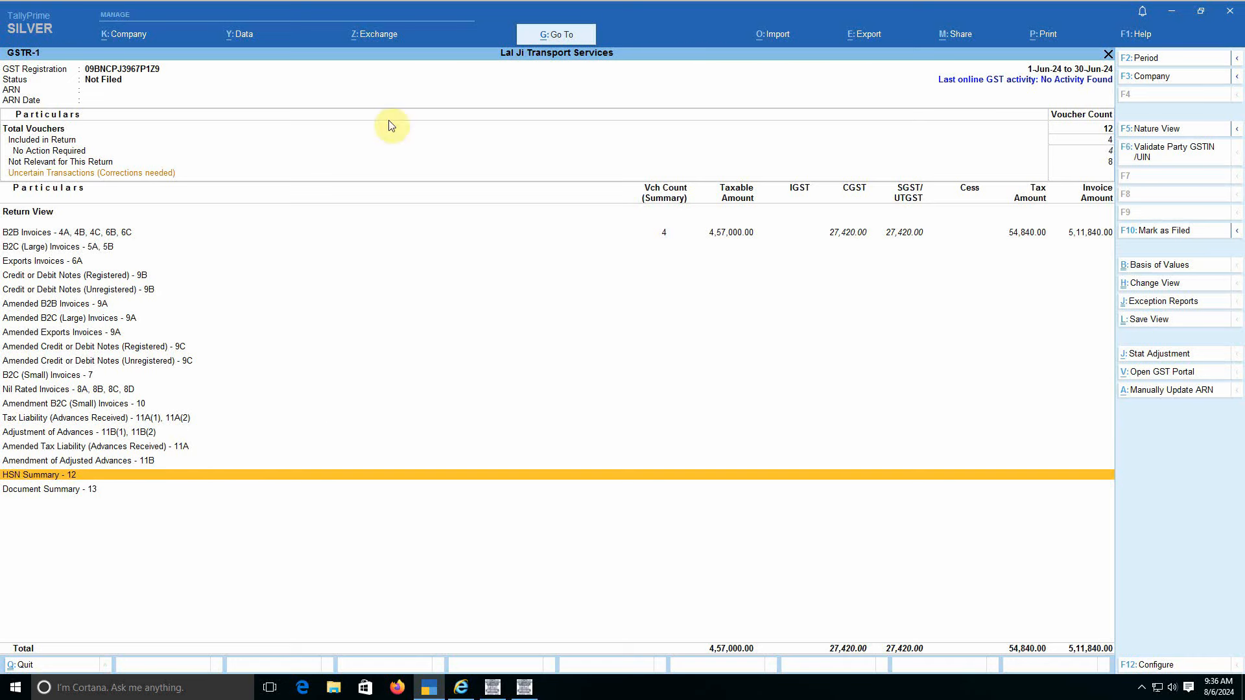
Open the upload of GST returns for GSTR-1 and set its period from 1-7-2024 to 31-7-2024.
click(371, 34)
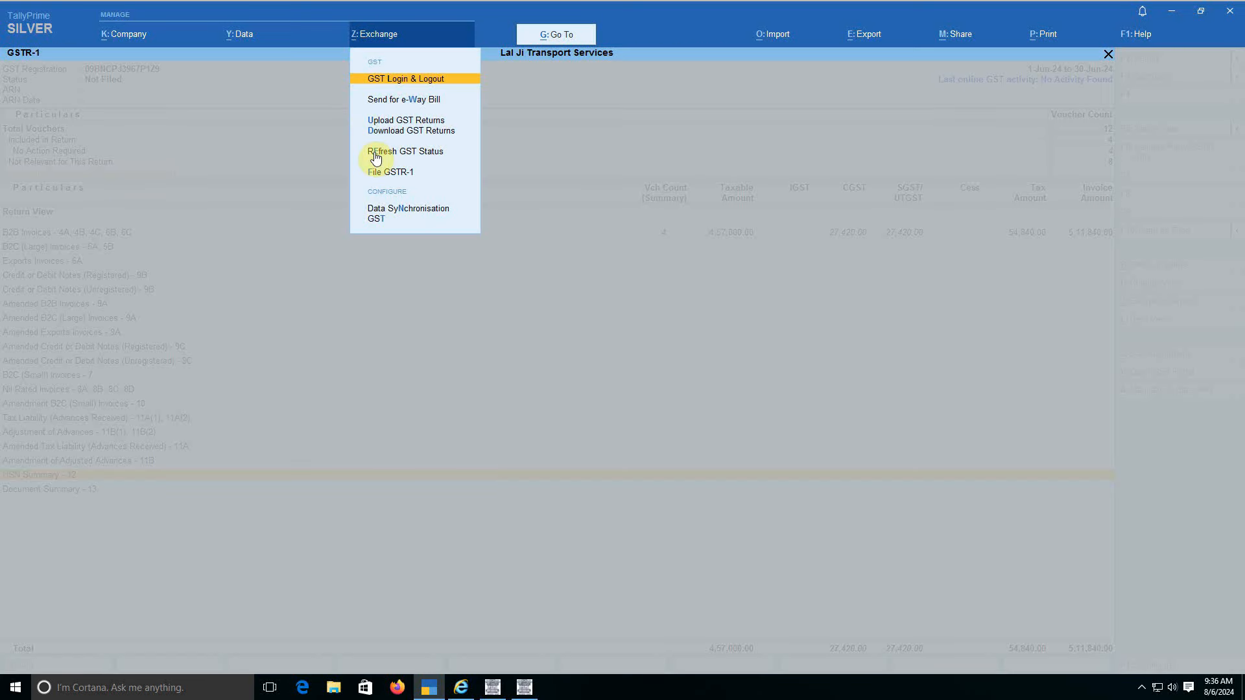
key(Down)
key(Down)
key(Down)
key(Up)
click(374, 152)
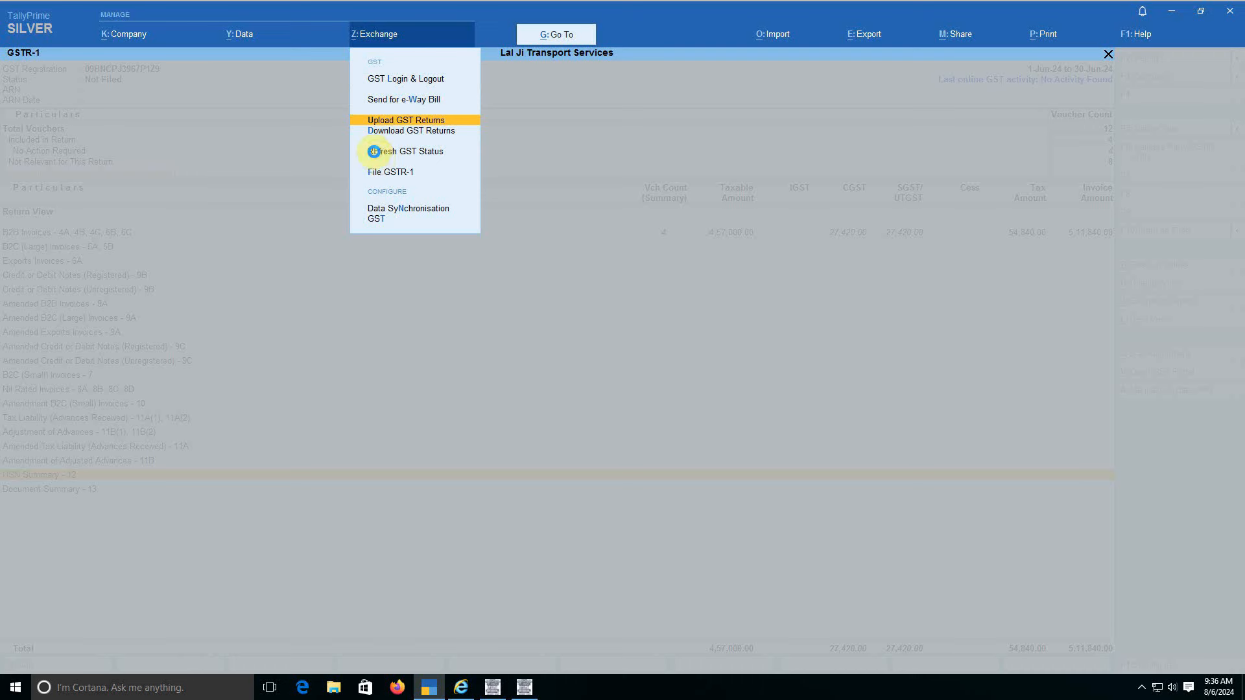
key(Return)
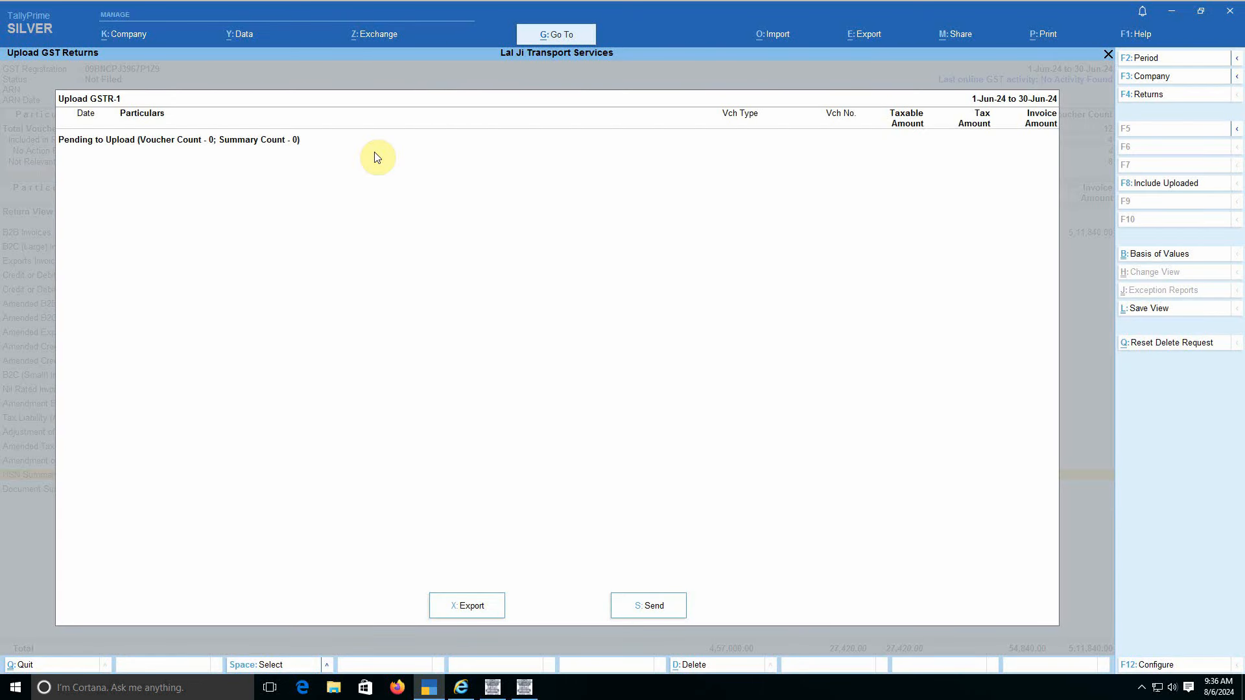
key(F2)
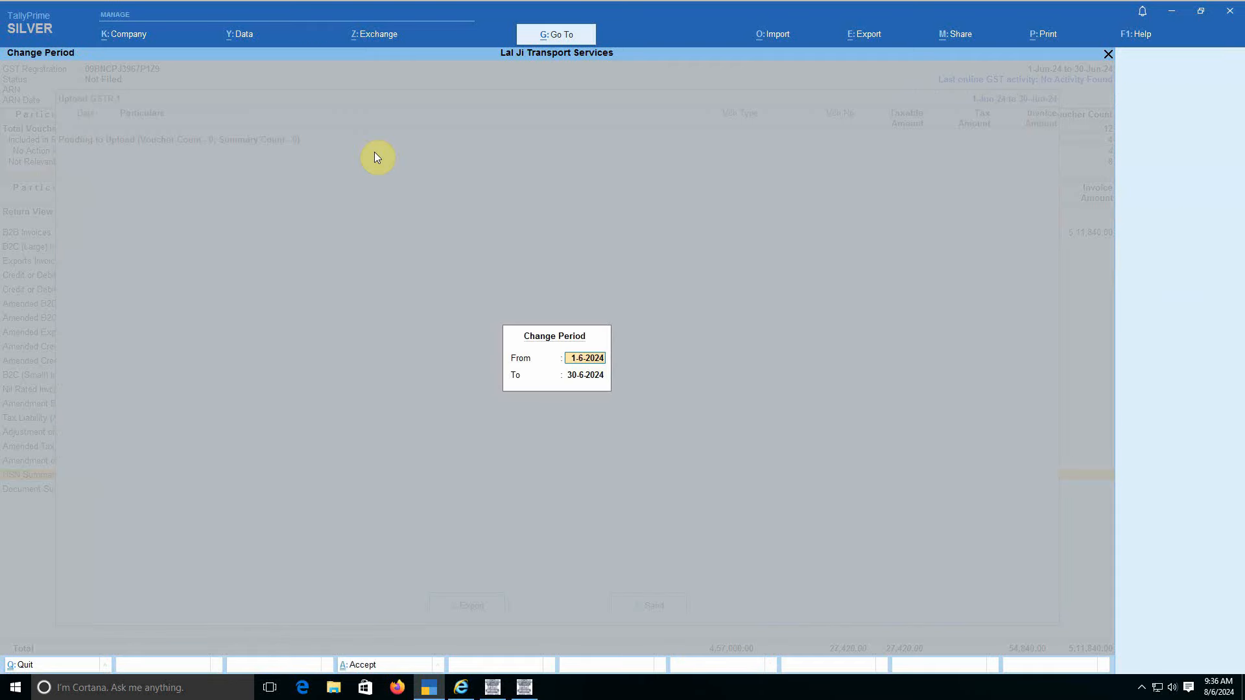
text(1-7)
key(Return)
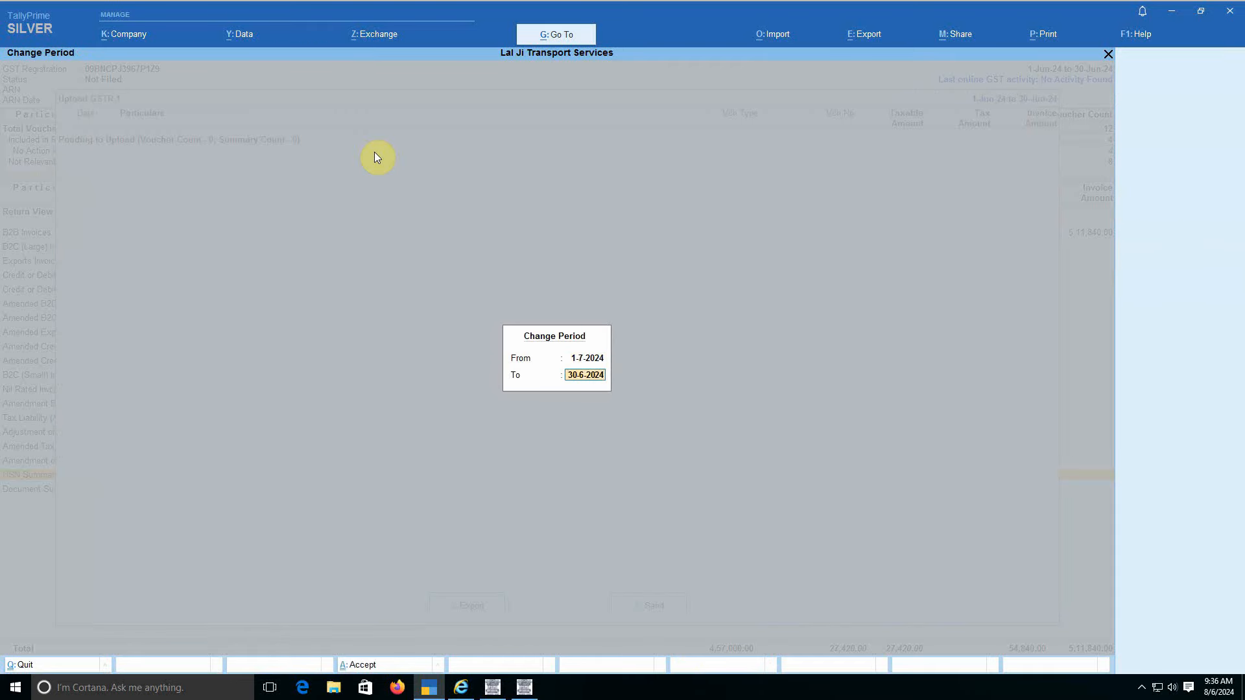
text(31-7)
key(Return)
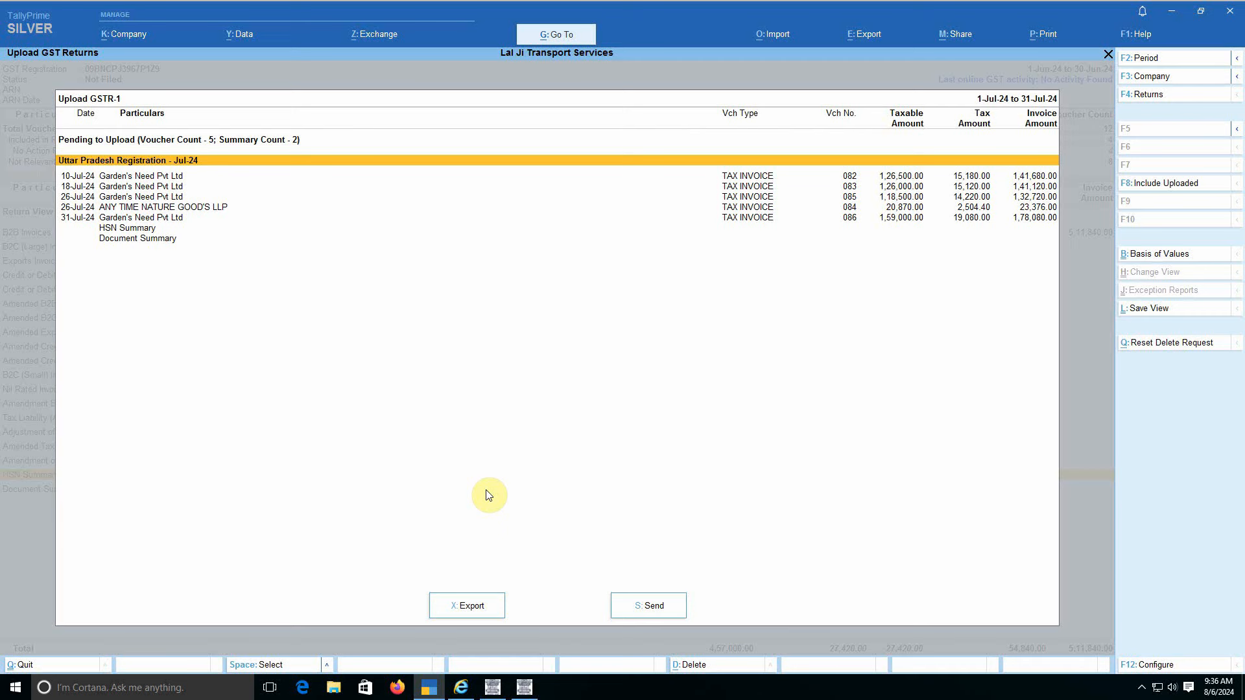
Send the pending July 2024 GSTR-1 data of the Uttar Pradesh Registration to the GST portal and dismiss the information message.
click(650, 608)
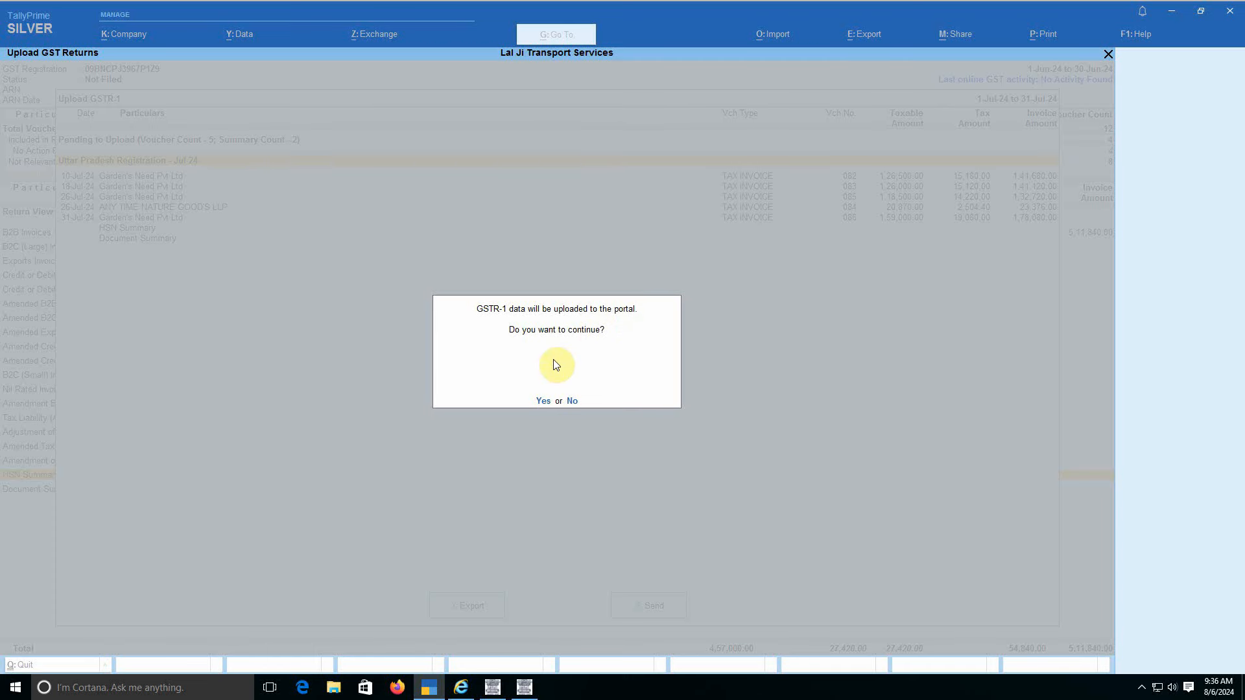
key(y)
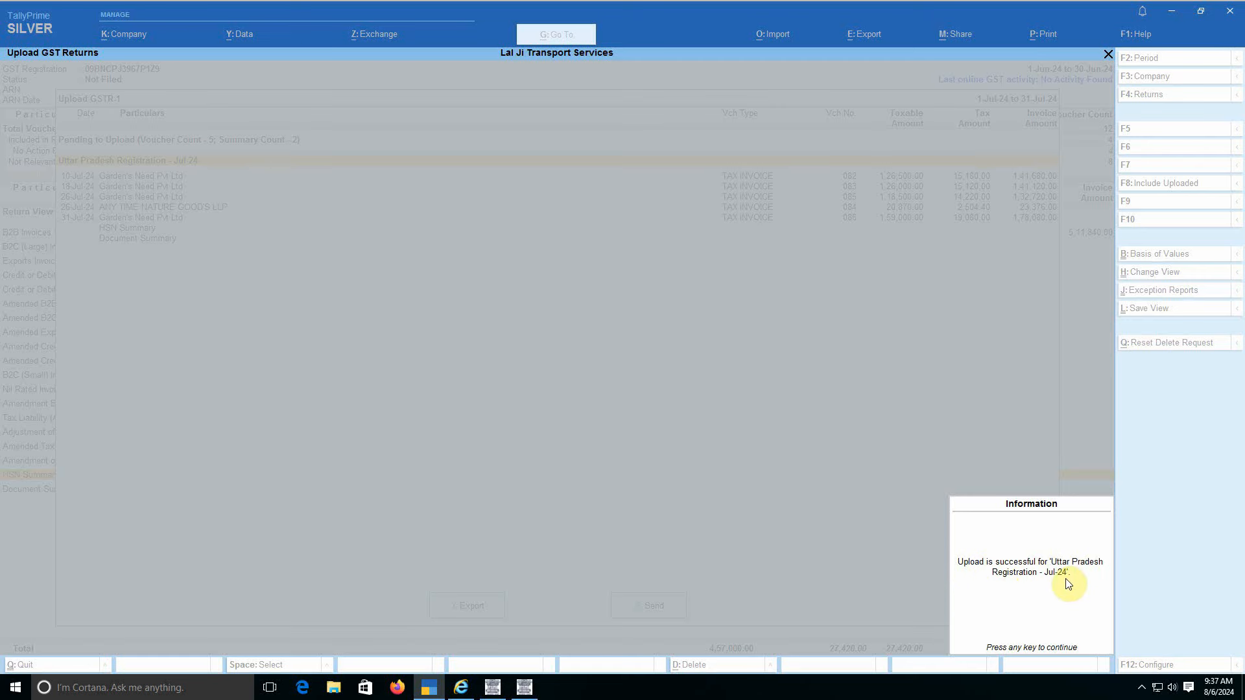
click(853, 548)
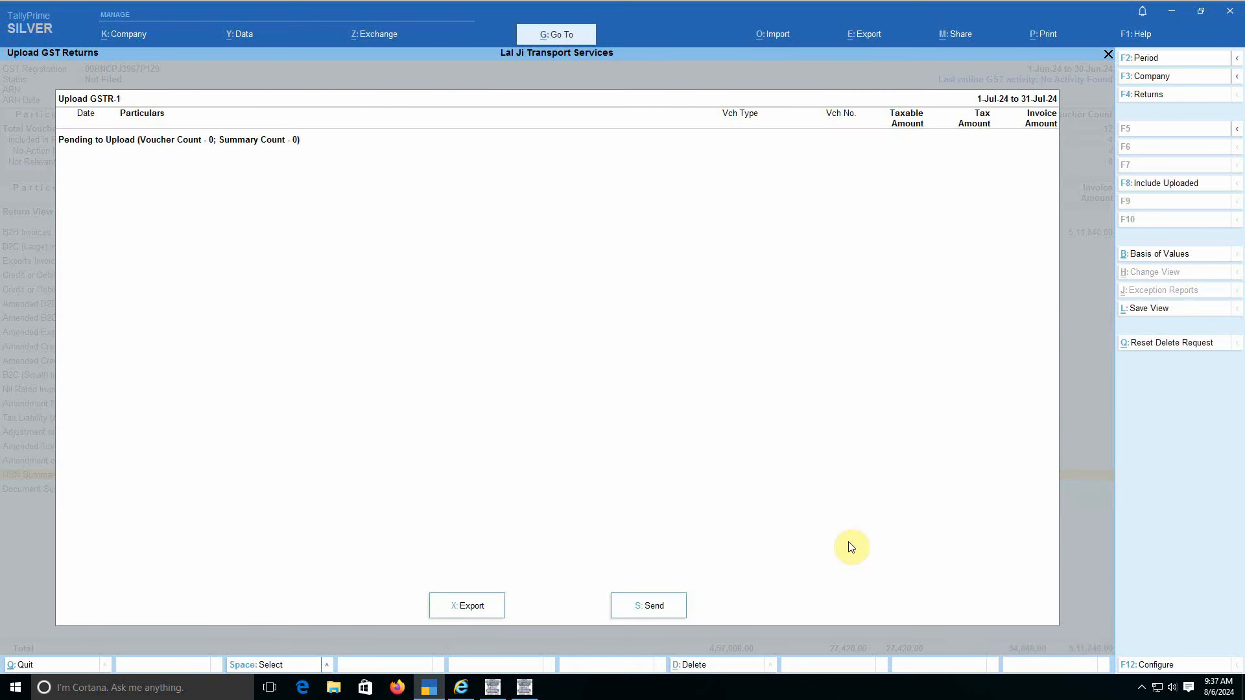
In the GST portal, search the returns for 2024-25, Quarter 2 (Jul - Sep), July, and open GSTR1 for online preparation.
click(527, 687)
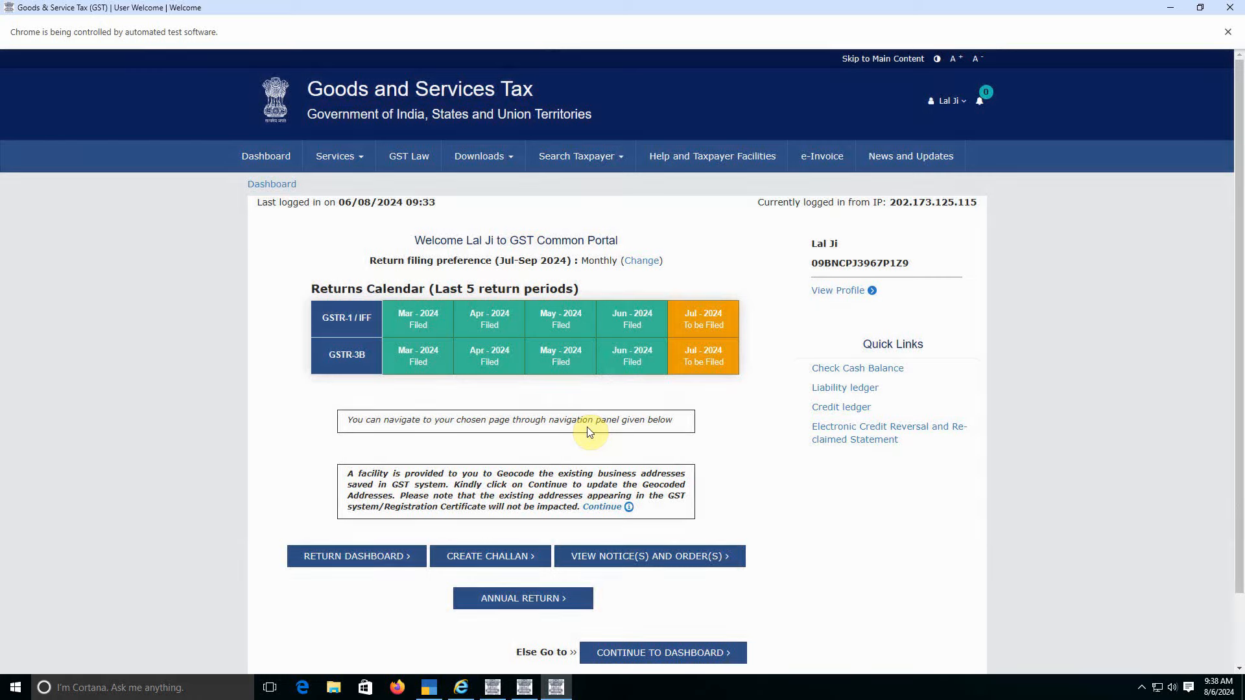
click(373, 565)
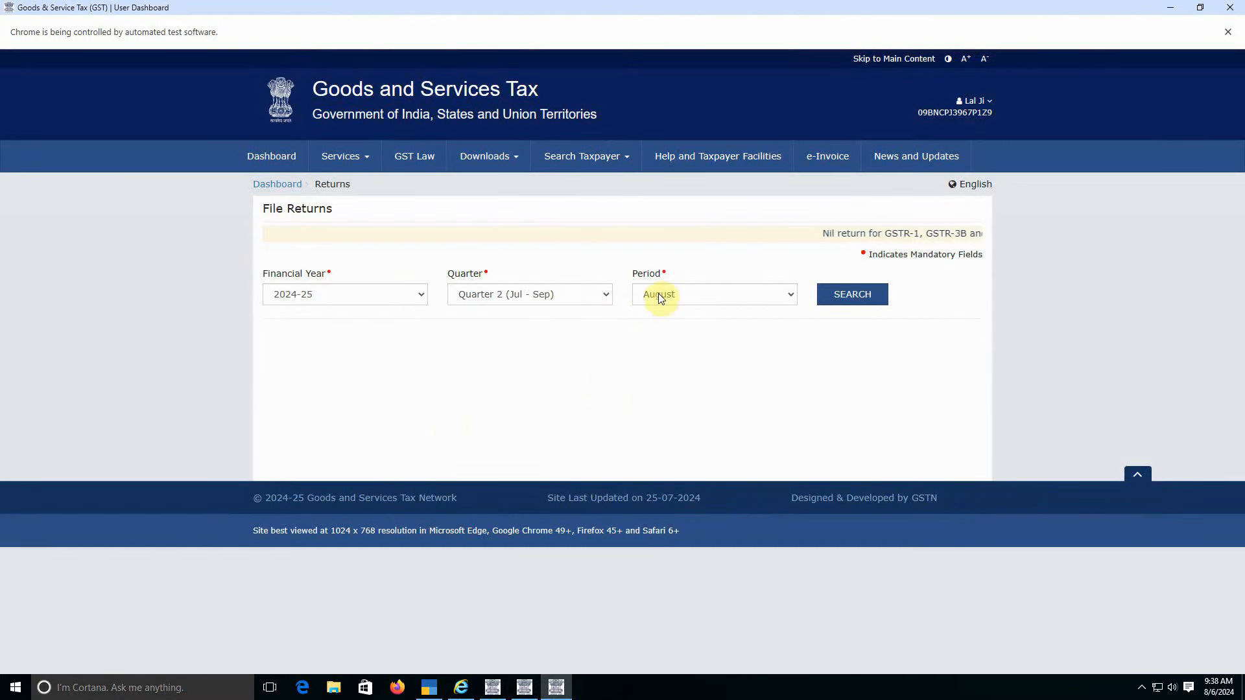
click(572, 298)
click(551, 312)
click(570, 297)
click(558, 321)
click(698, 285)
click(667, 311)
click(843, 295)
scroll(553, 445, down, 2)
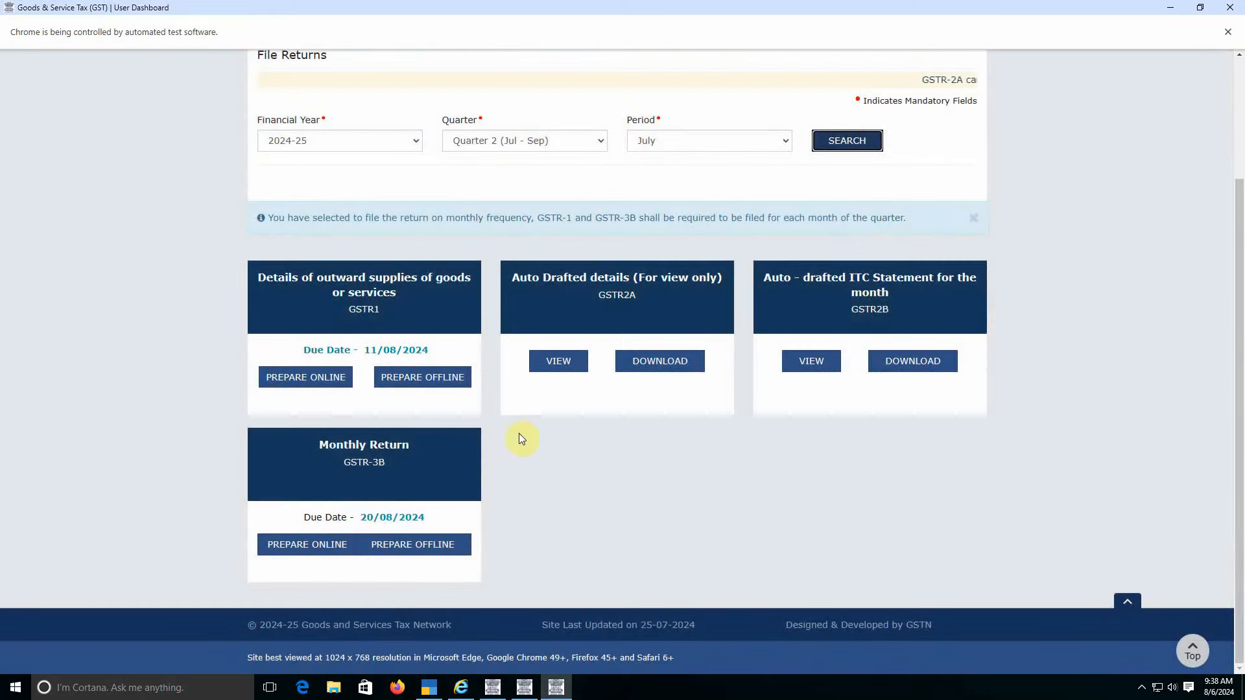
click(293, 382)
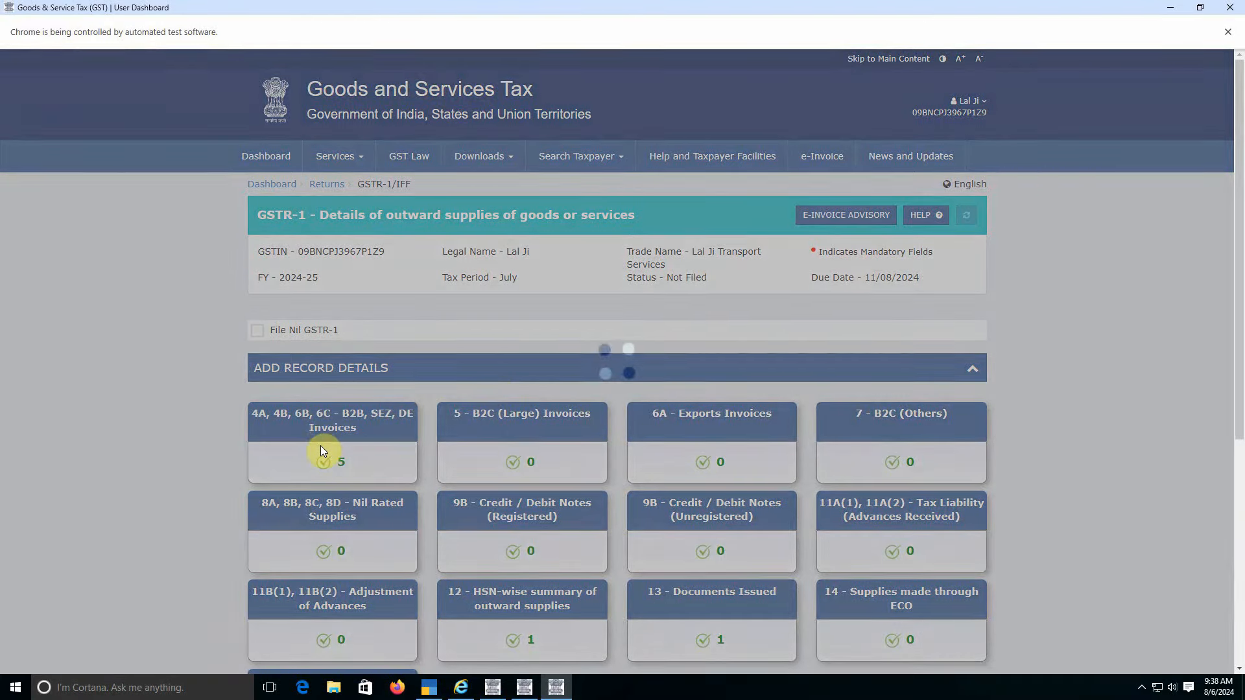
Switch to TallyPrime, leave the upload screen and select the B2B Invoices section of the GSTR-1 report.
key(alt+Tab)
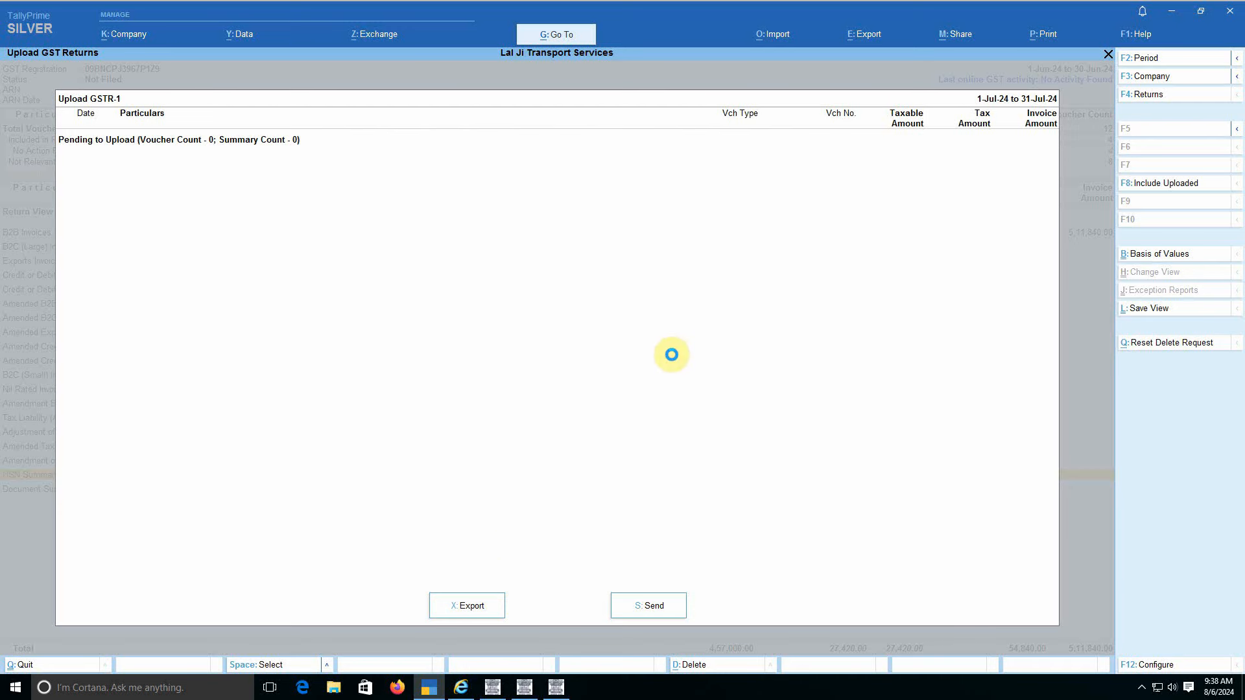
key(Escape)
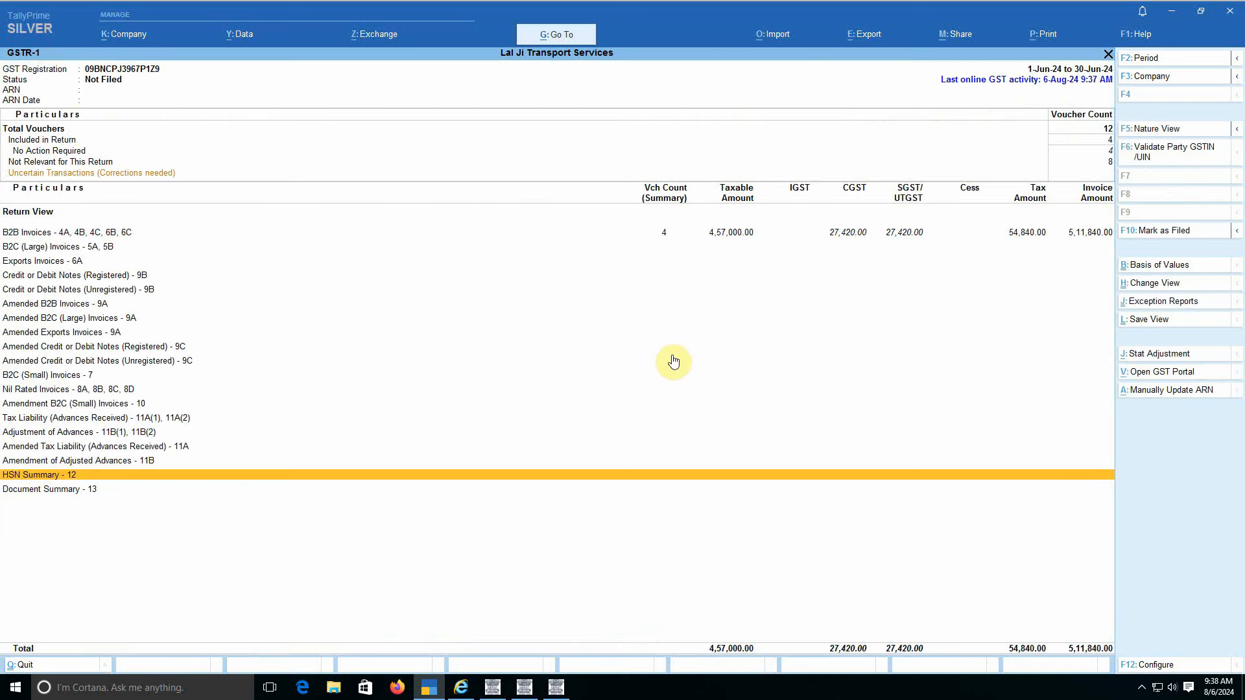
click(667, 233)
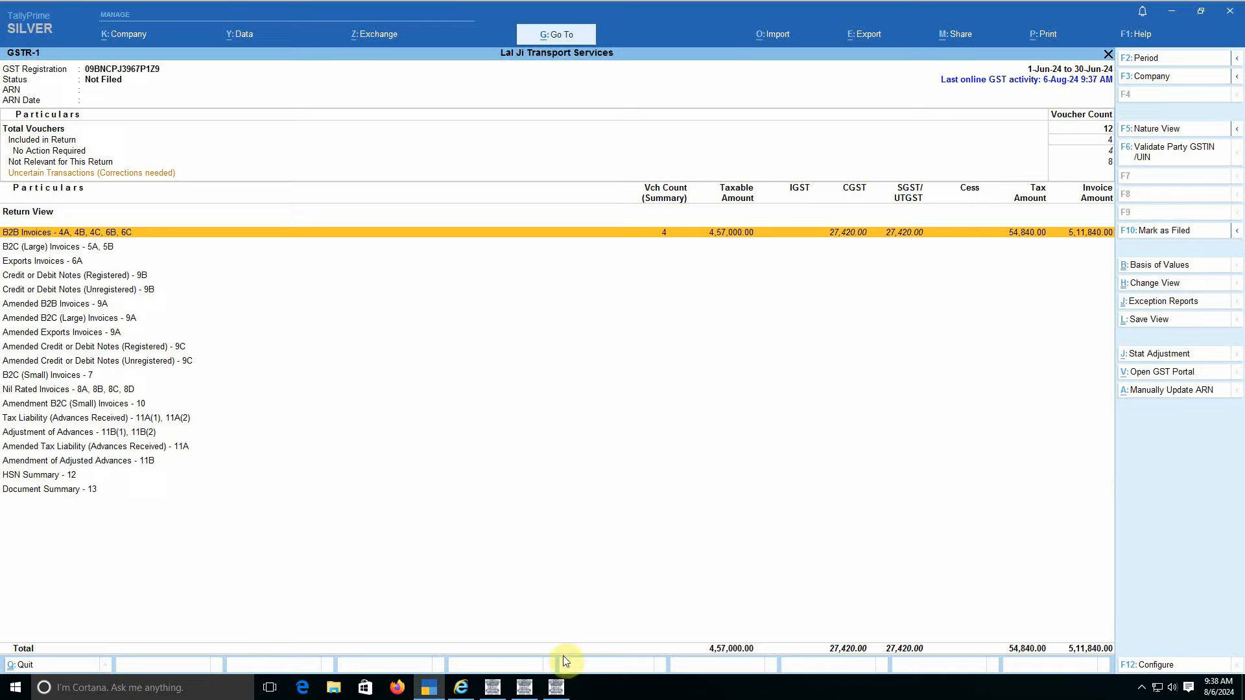
Close the expiring and the logged-out GST portal windows, and return to the one showing the July GSTR-1.
click(493, 687)
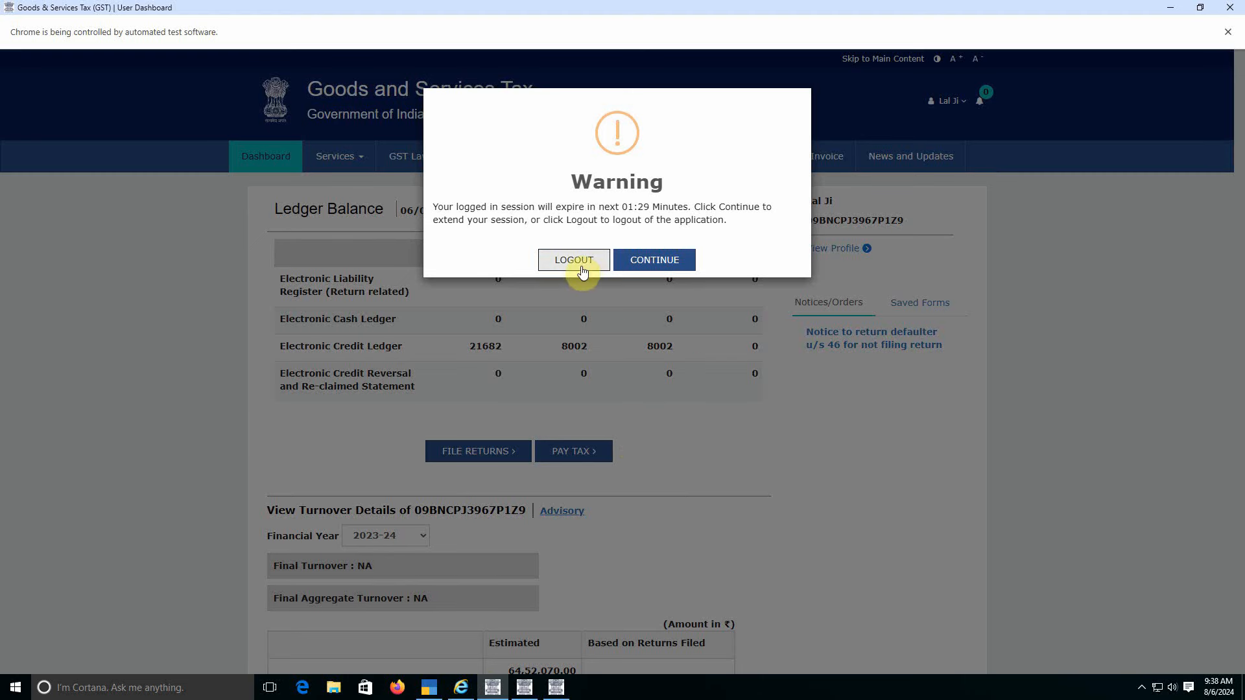
click(1230, 7)
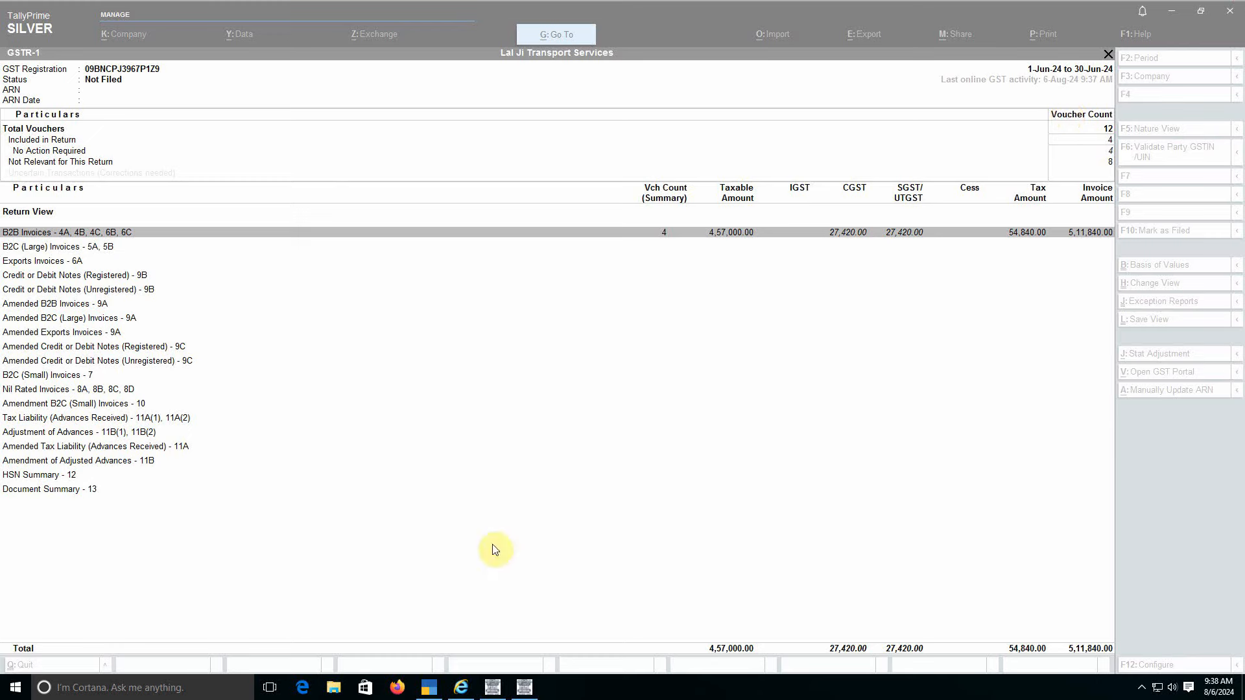
click(524, 687)
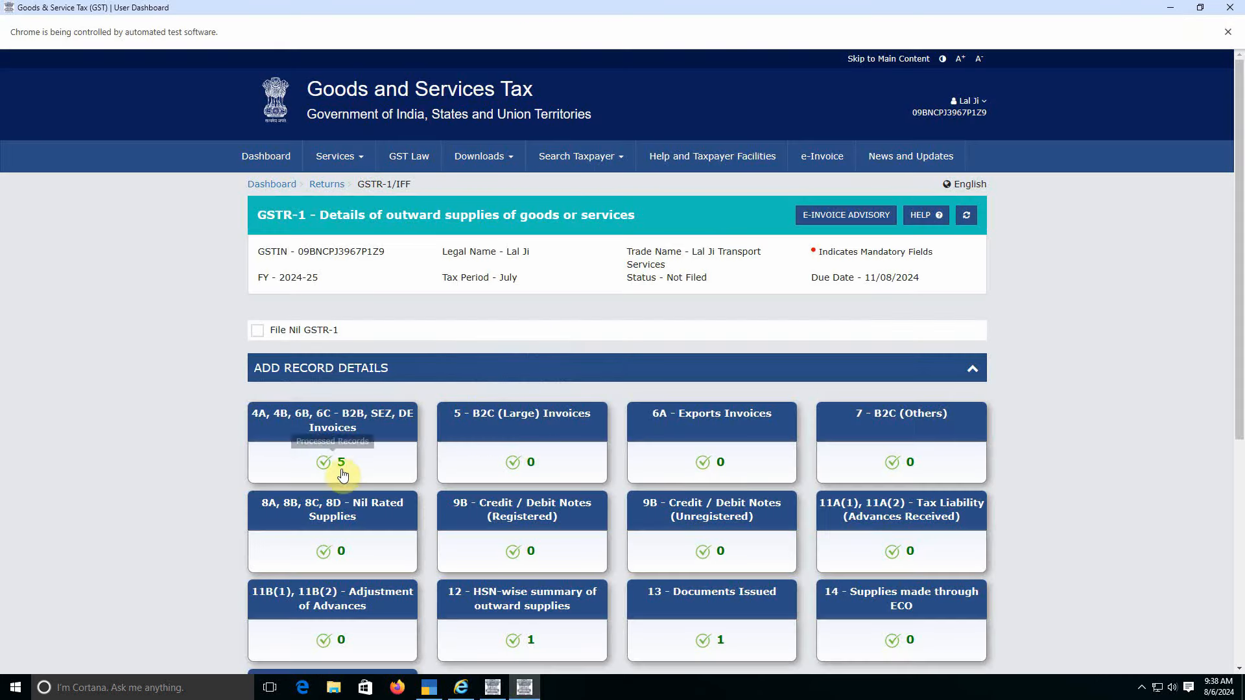
click(429, 687)
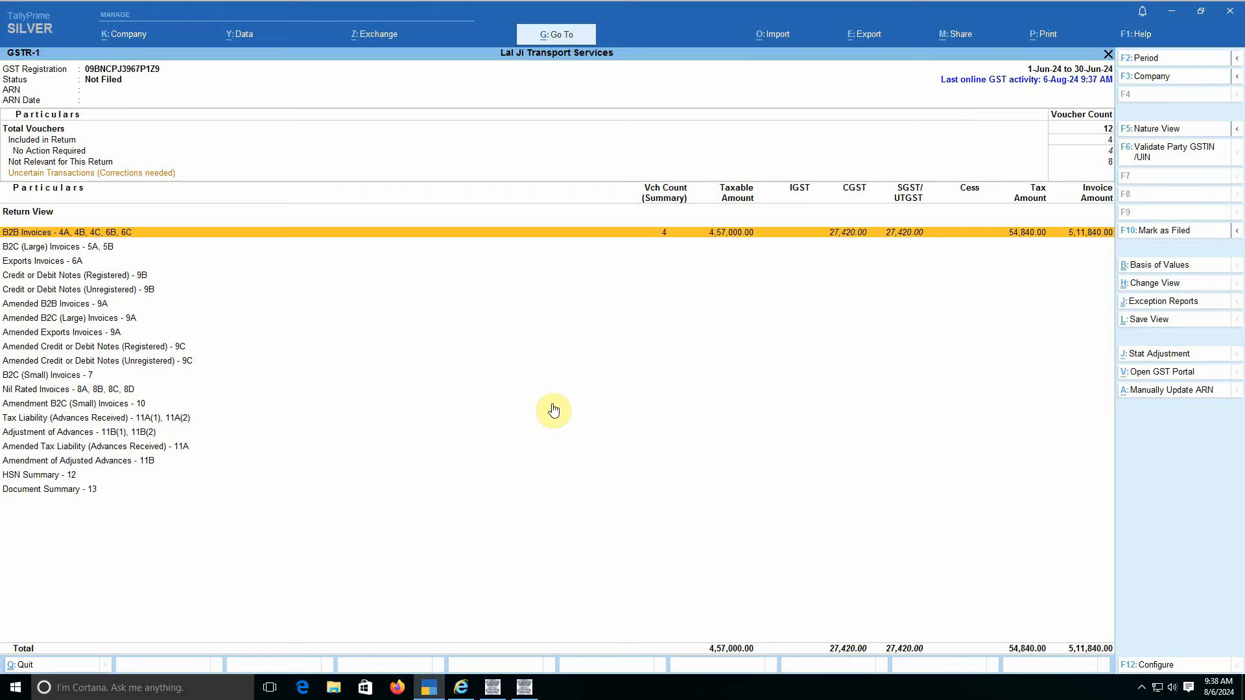
click(492, 688)
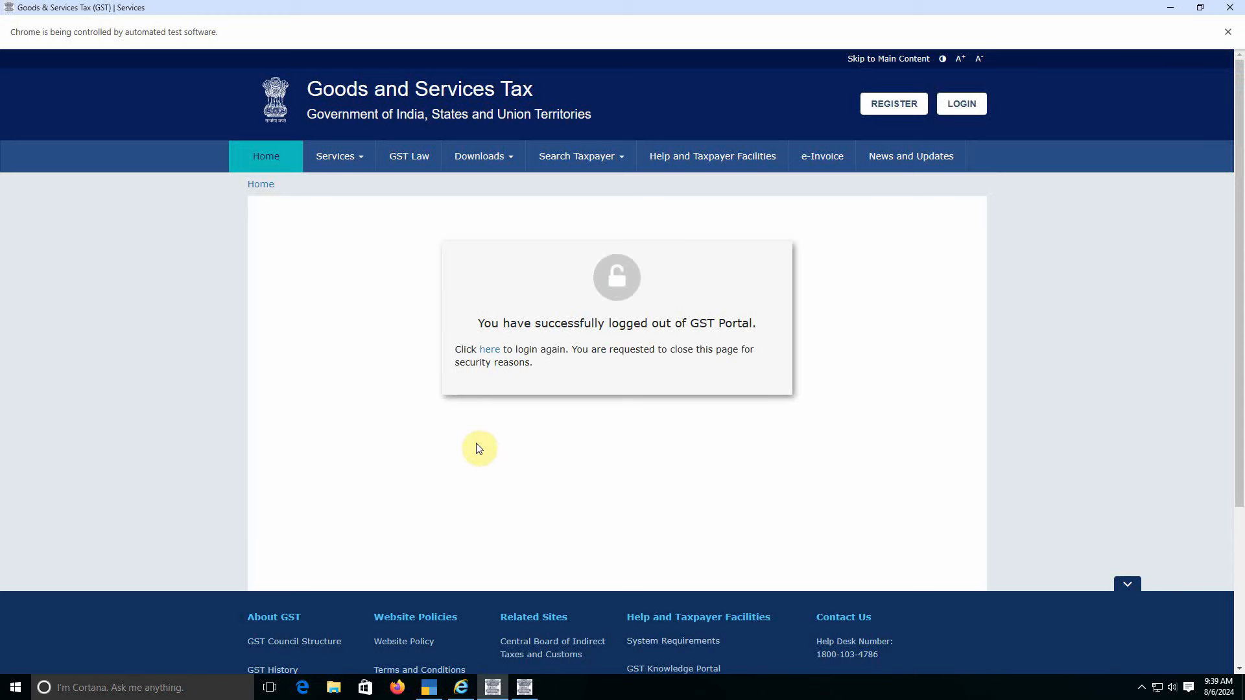
click(1200, 11)
click(599, 16)
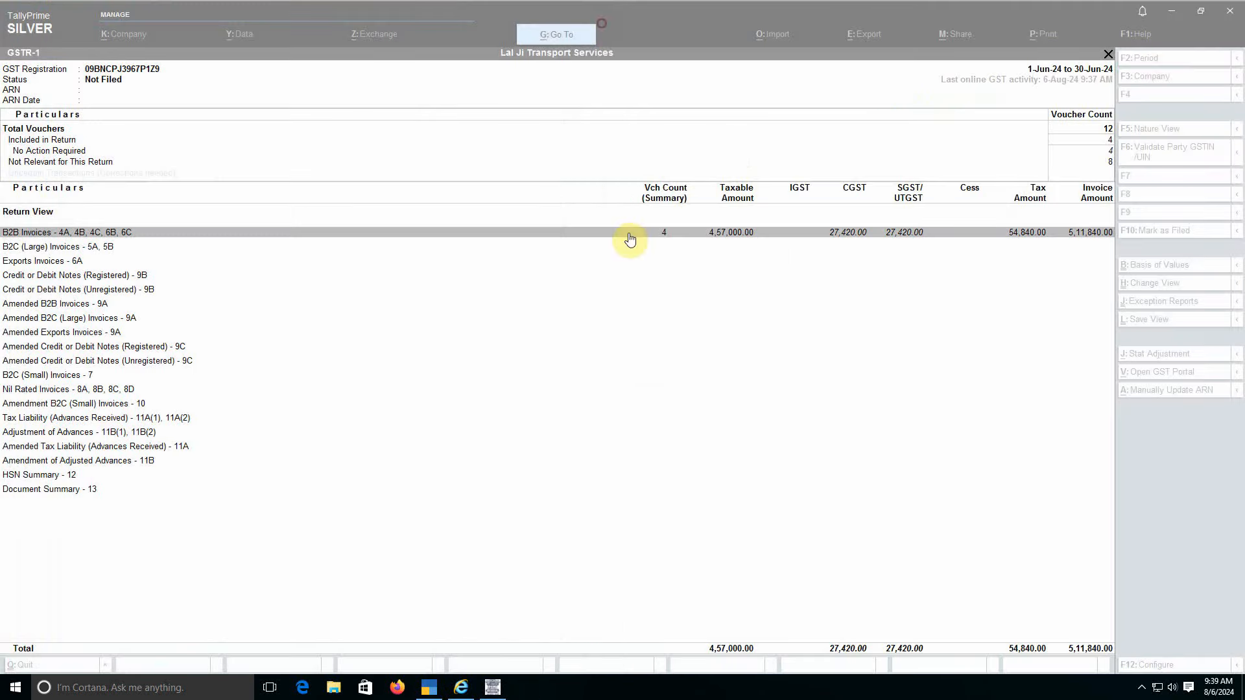
click(492, 689)
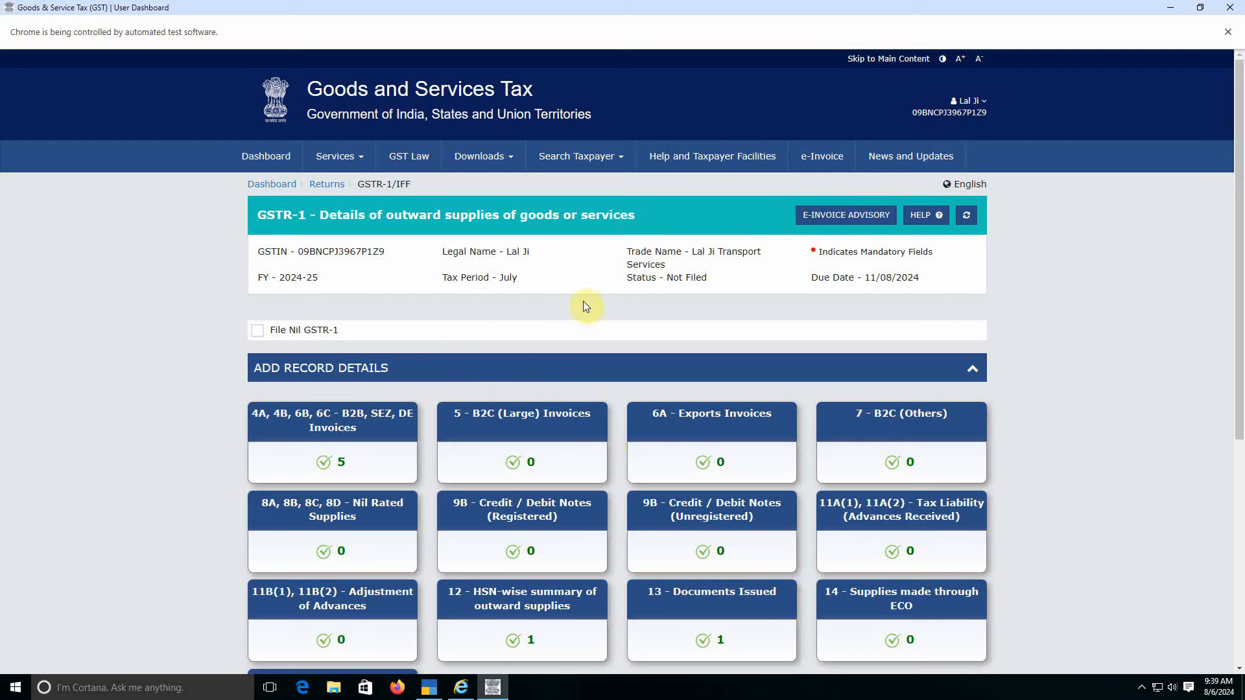
Compare the party-wise B2B invoices in TallyPrime with the recipient-wise B2B records of the July GSTR-1 in the GST portal.
click(428, 688)
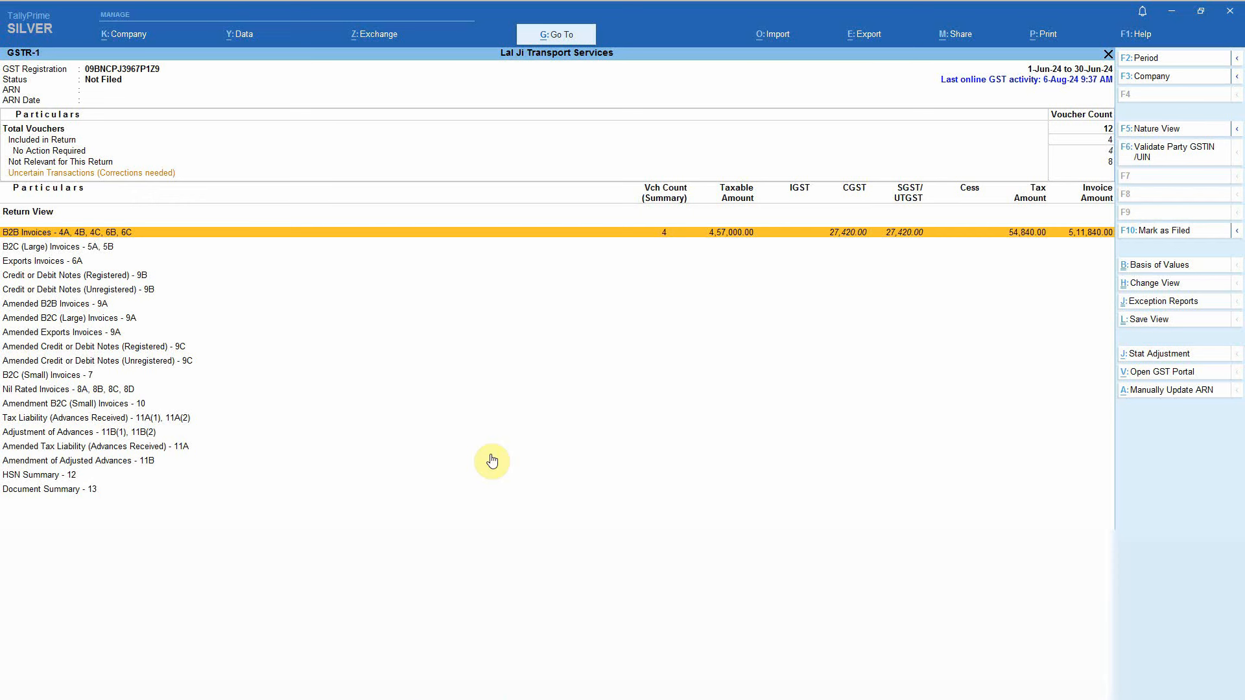
key(Return)
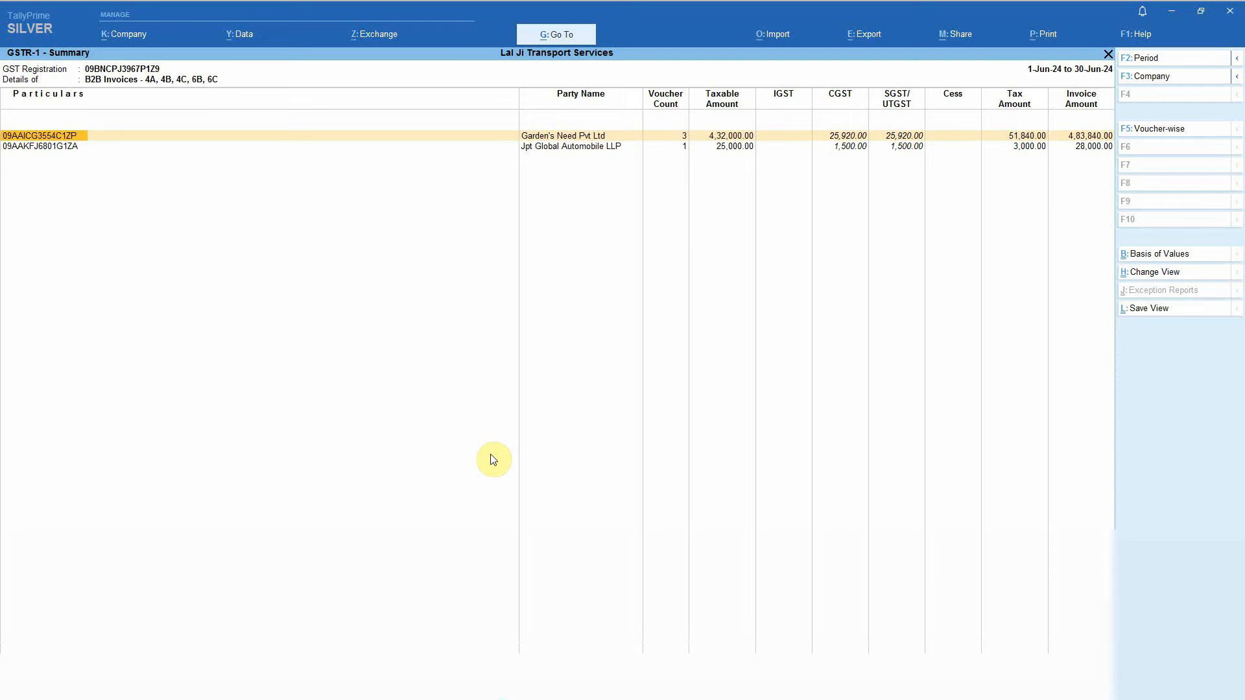
click(493, 687)
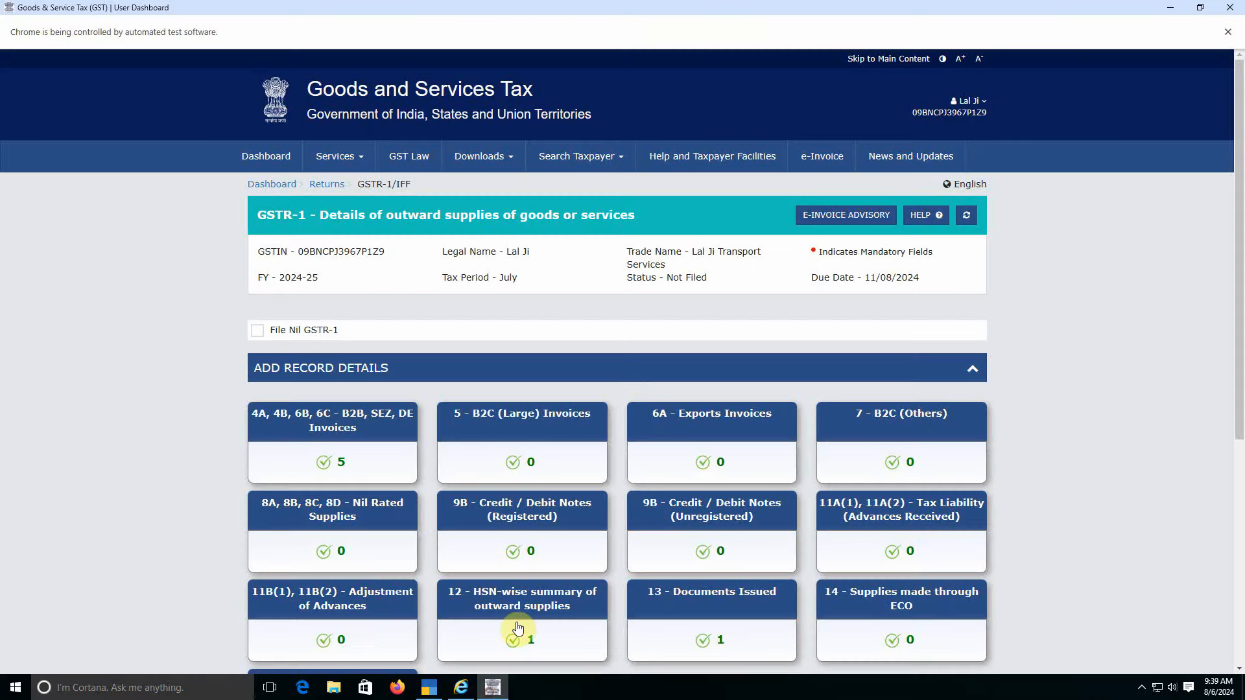
click(330, 461)
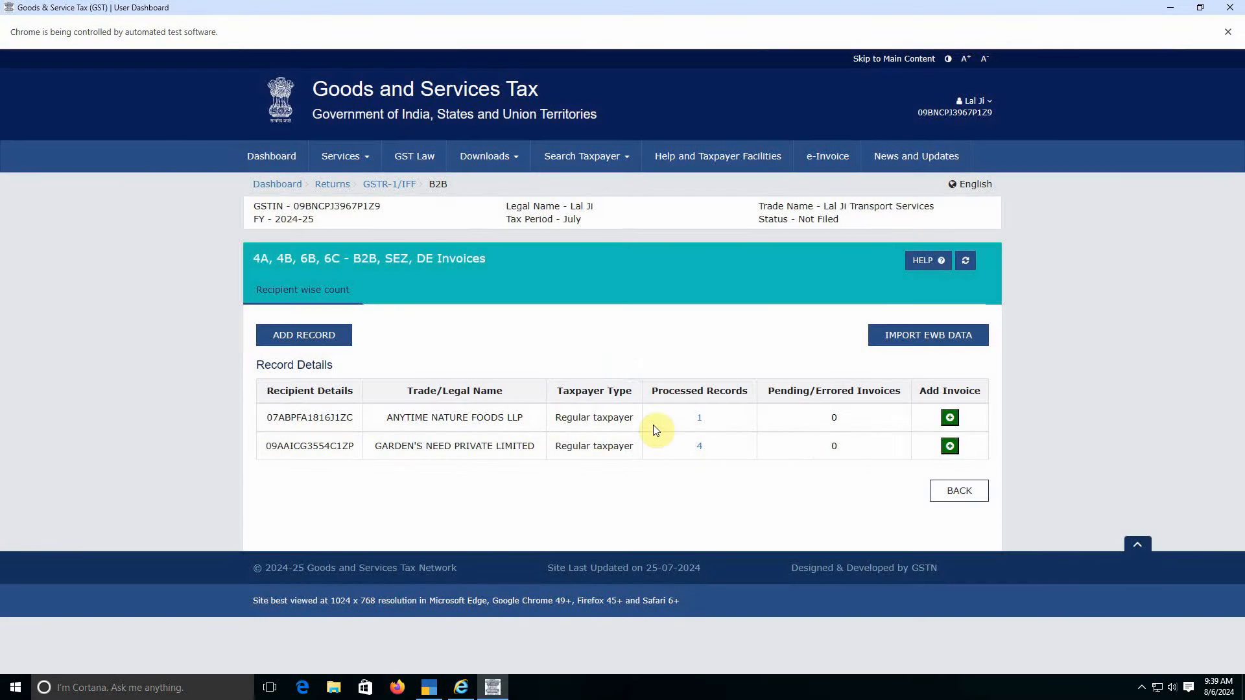
Examine the invoices of Garden's Need Private Limited in the portal's processed records and its vouchers in TallyPrime.
click(467, 684)
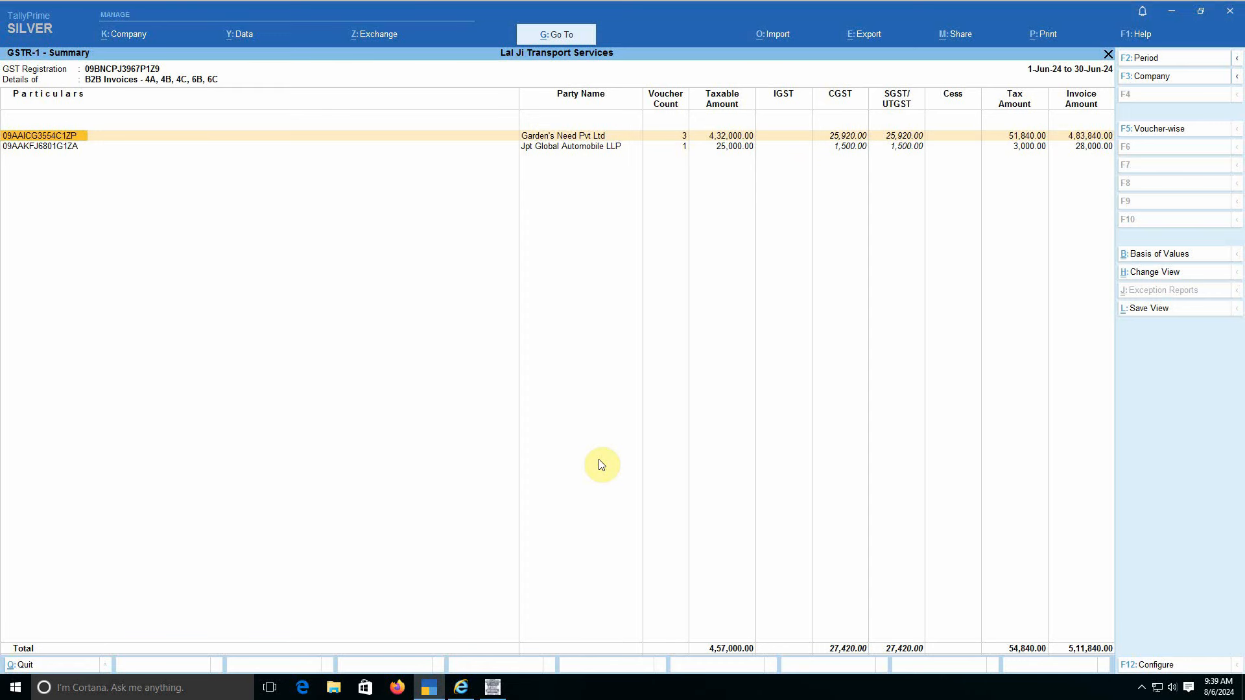
key(alt+Tab)
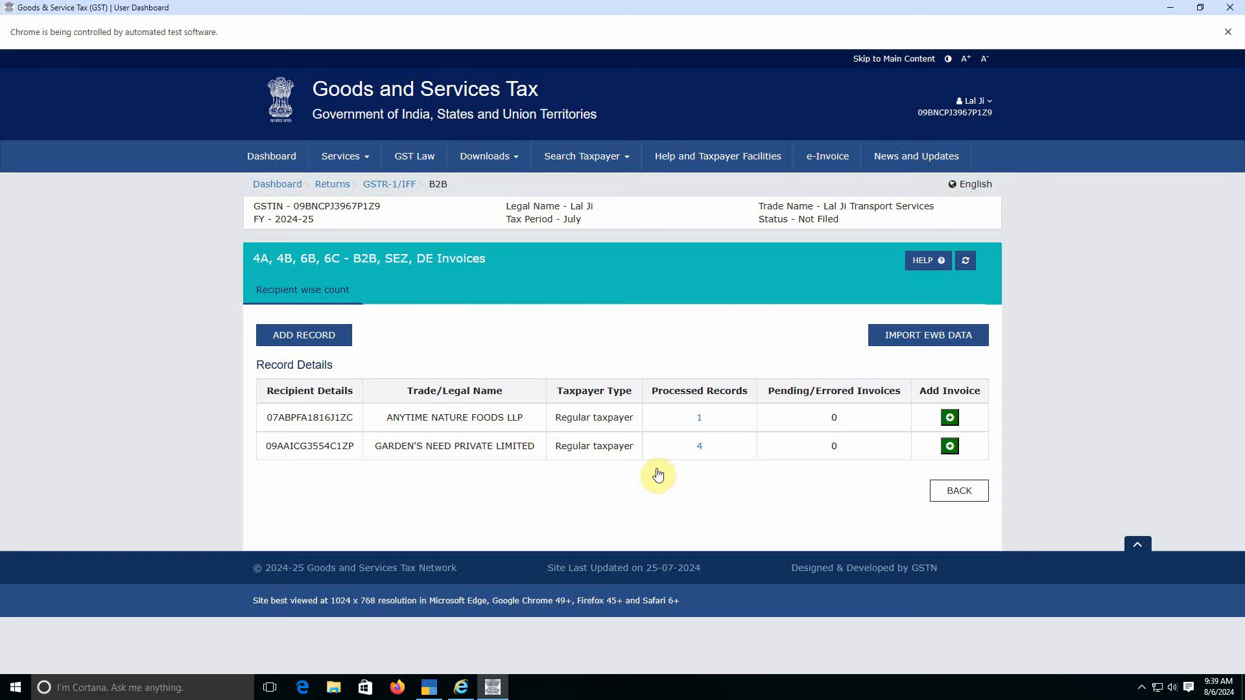
click(699, 446)
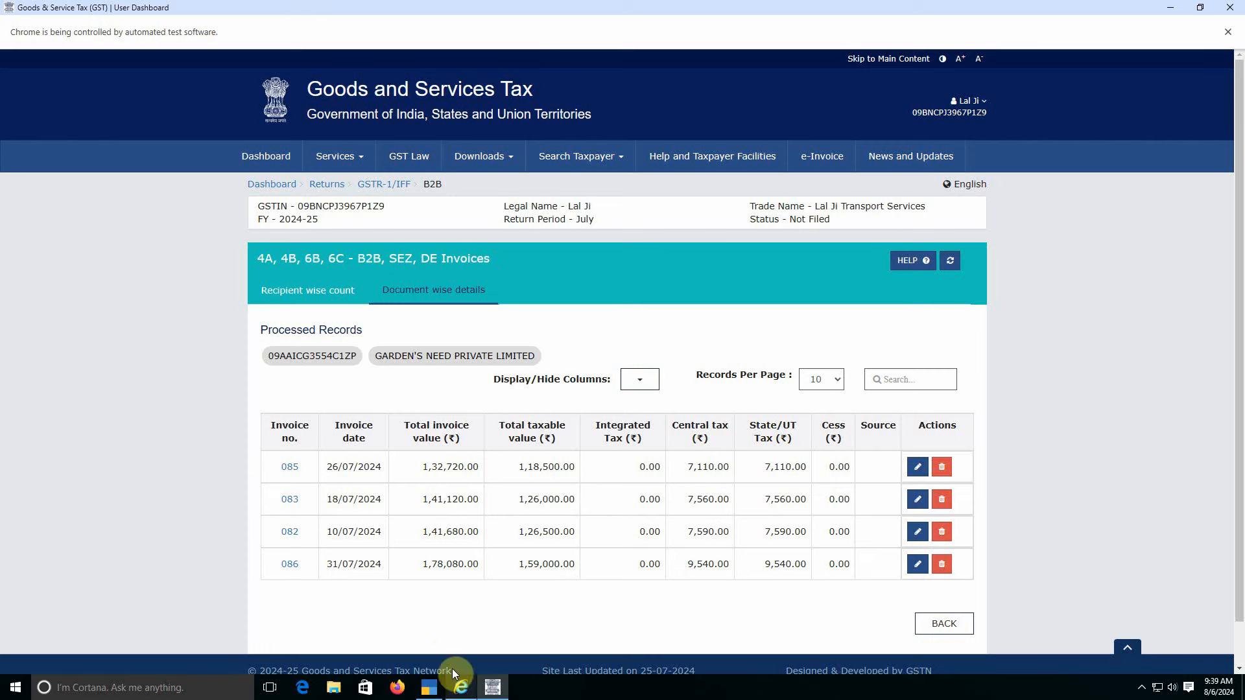
click(428, 687)
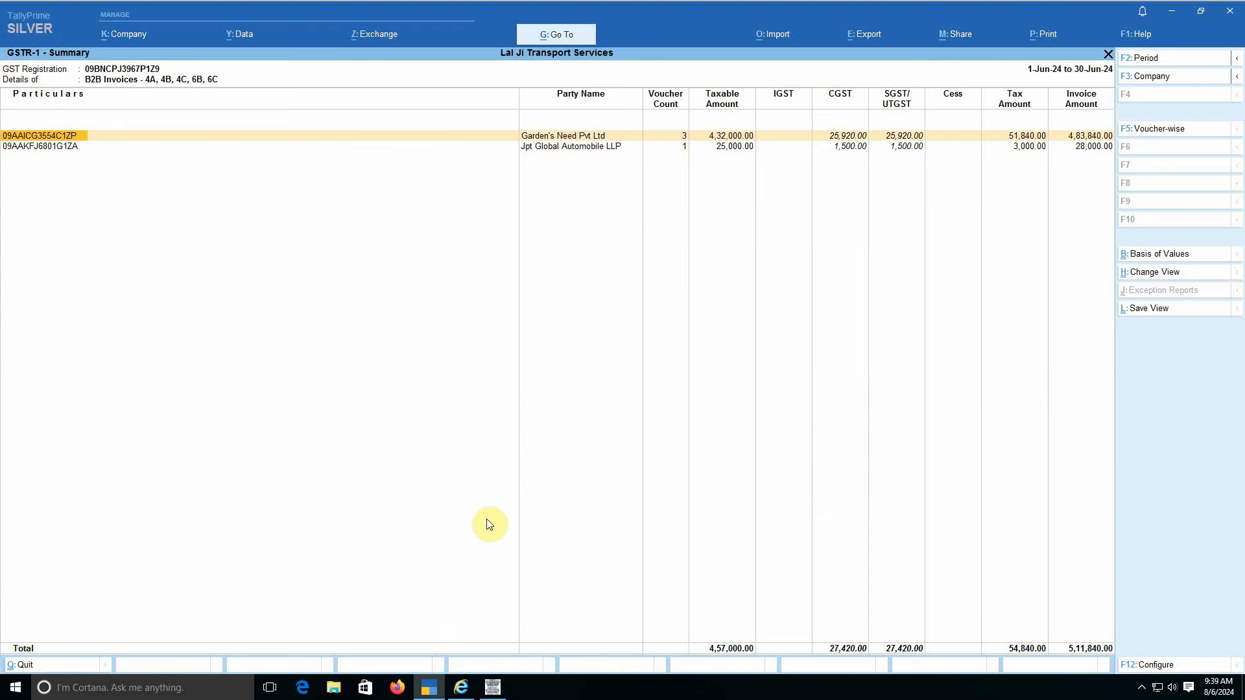
key(Return)
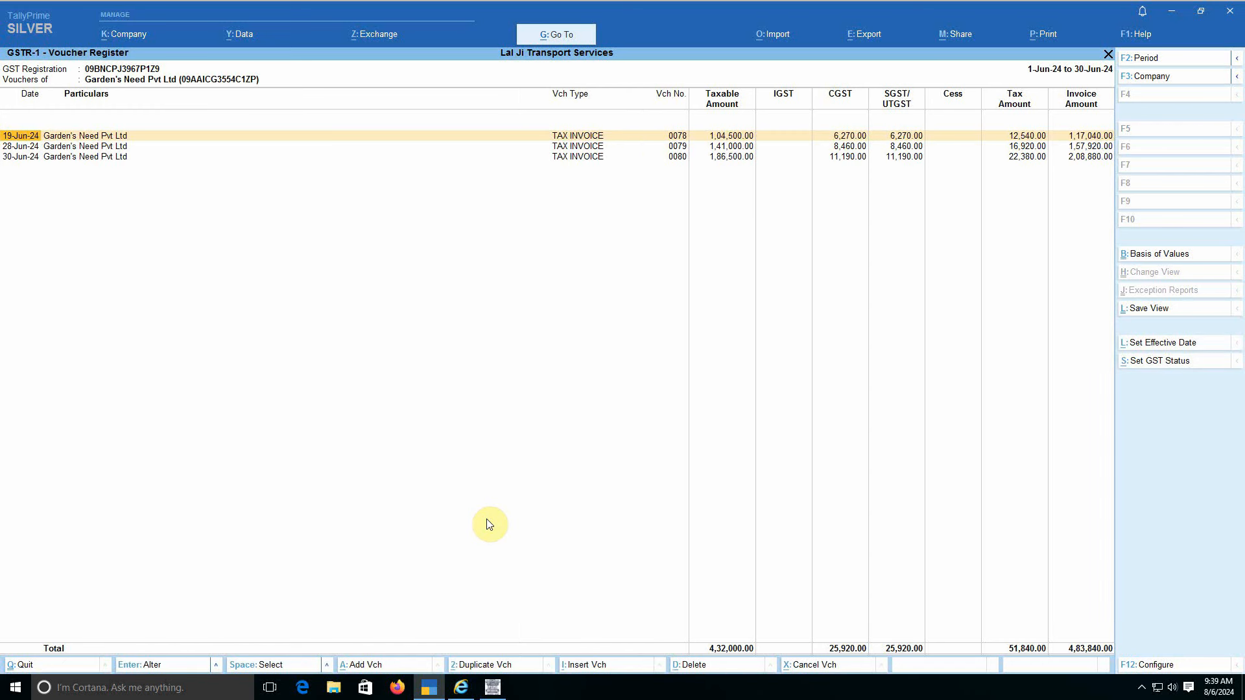
Return to the GSTR-1 report and change its period to 1-7-2024 to 31-7-2024.
key(Escape)
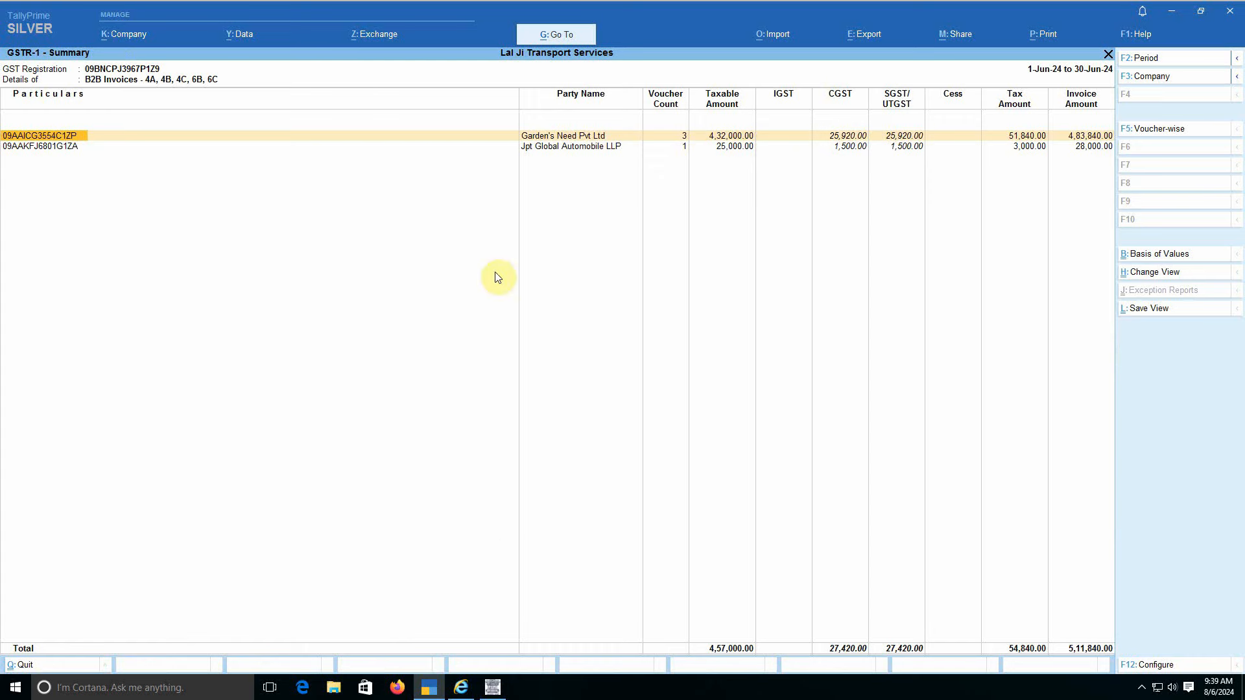
key(Escape)
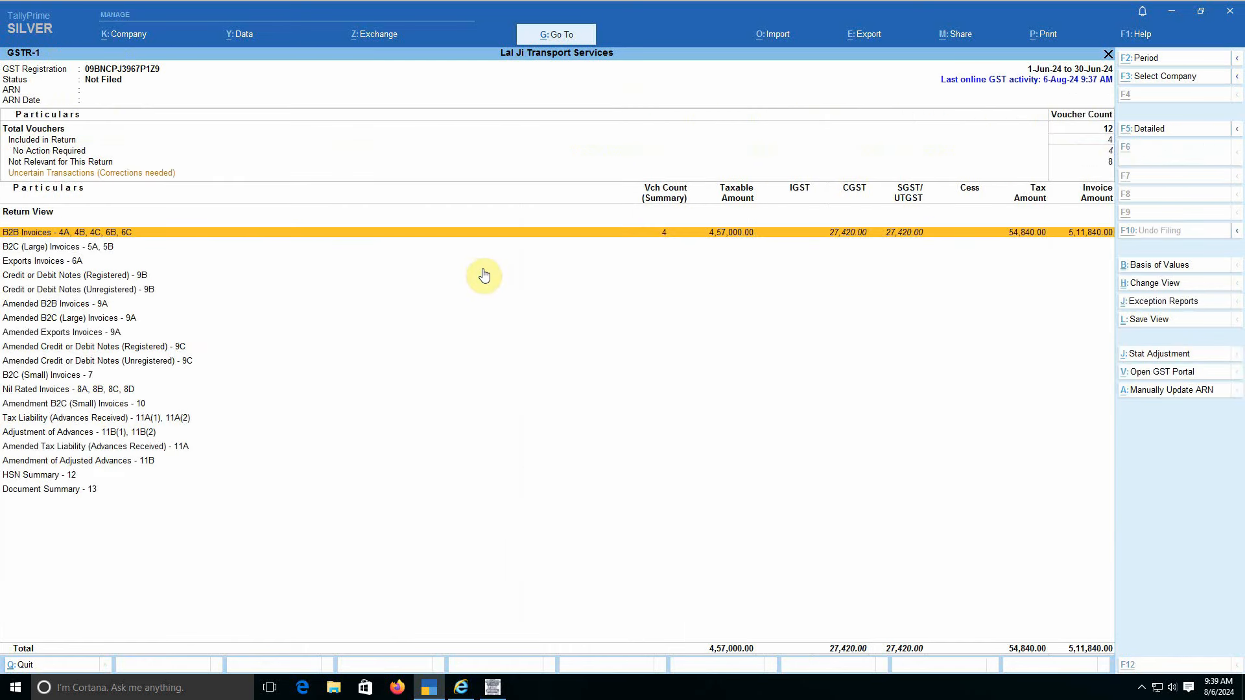
key(F2)
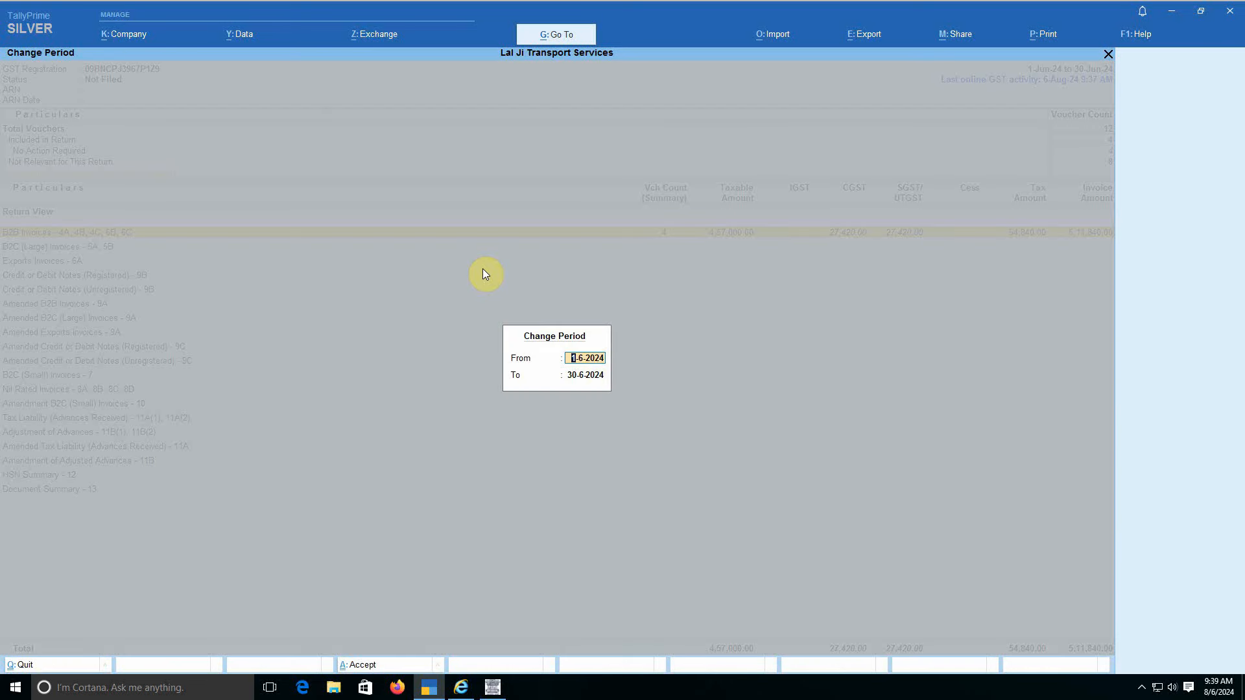
text(1-7-2024)
key(Return)
text(31-7-2024)
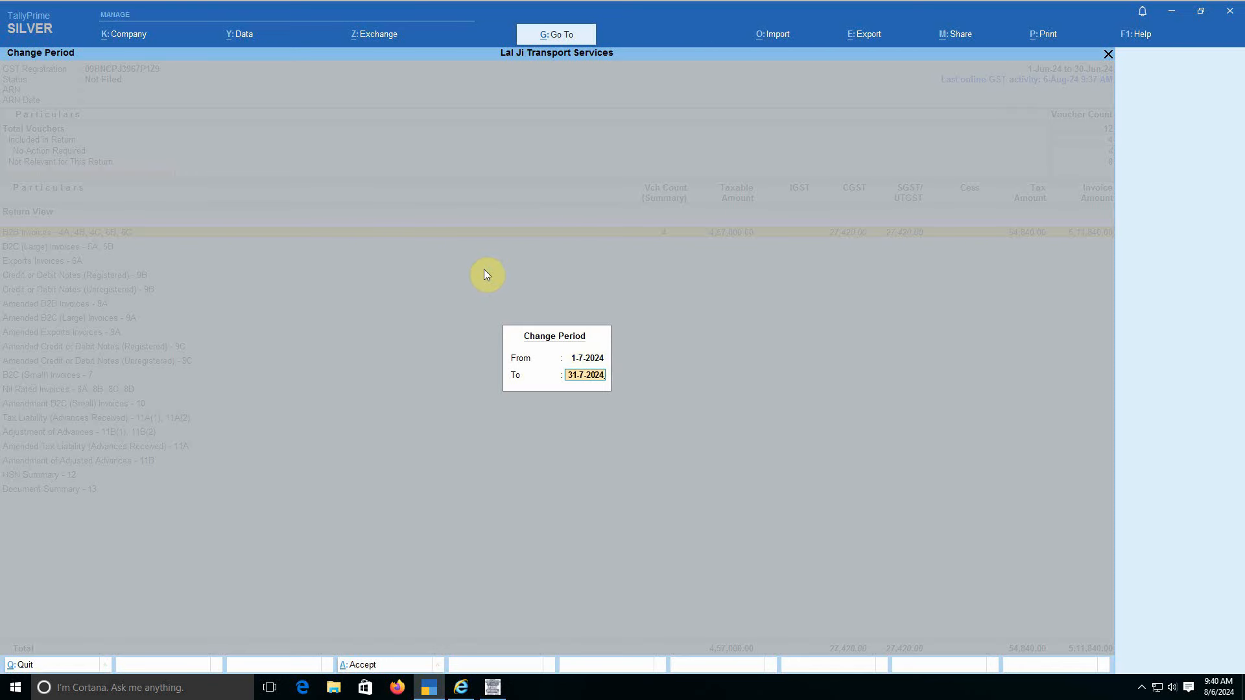
Return to the July GSTR-1 overview in the GST portal and compare its B2B record count with TallyPrime's B2B Invoices section.
click(492, 687)
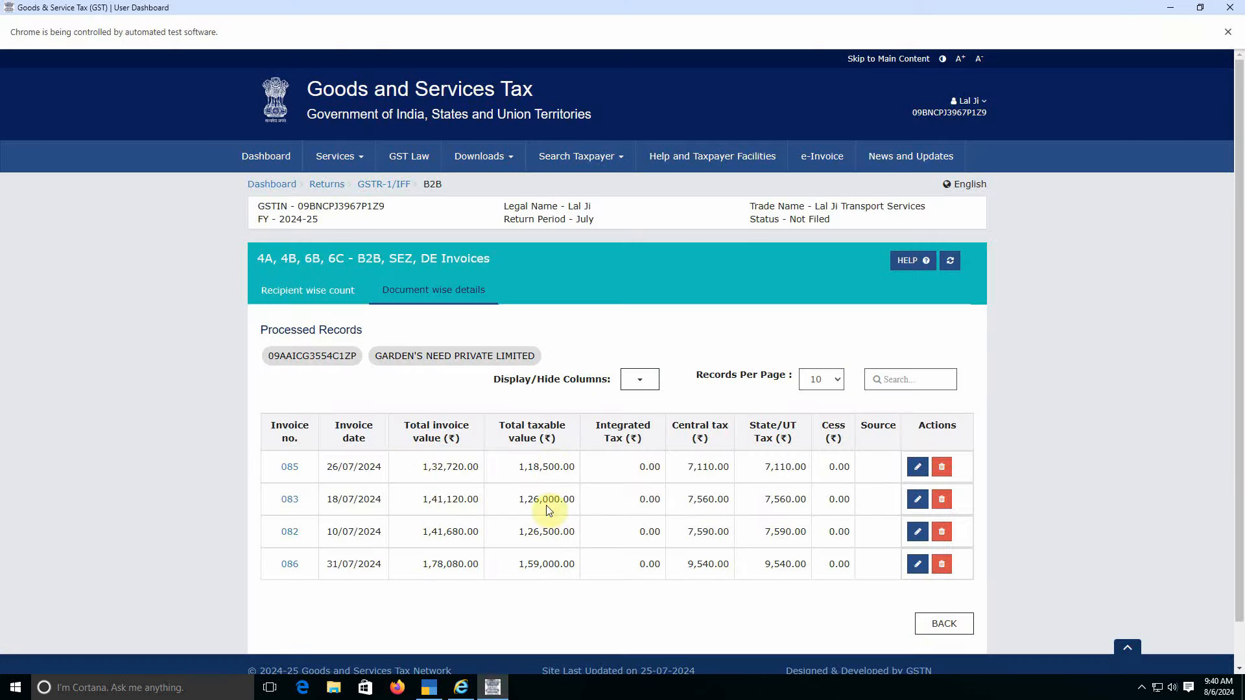
click(950, 624)
click(964, 490)
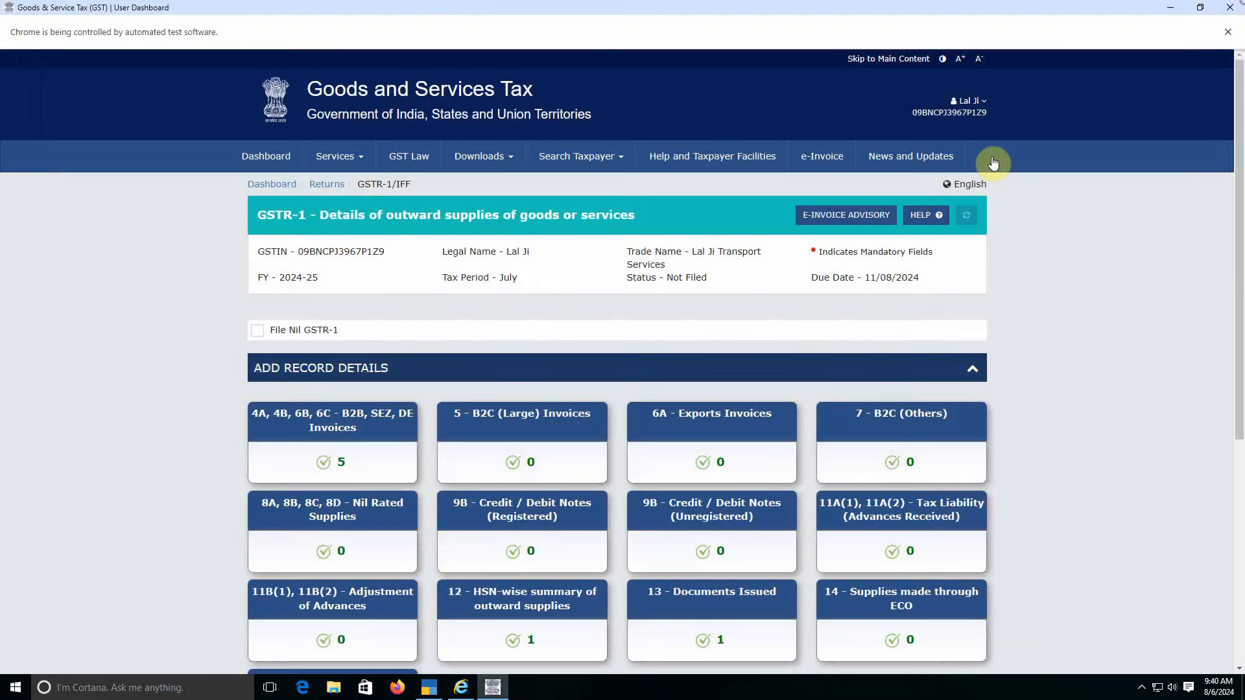
click(428, 687)
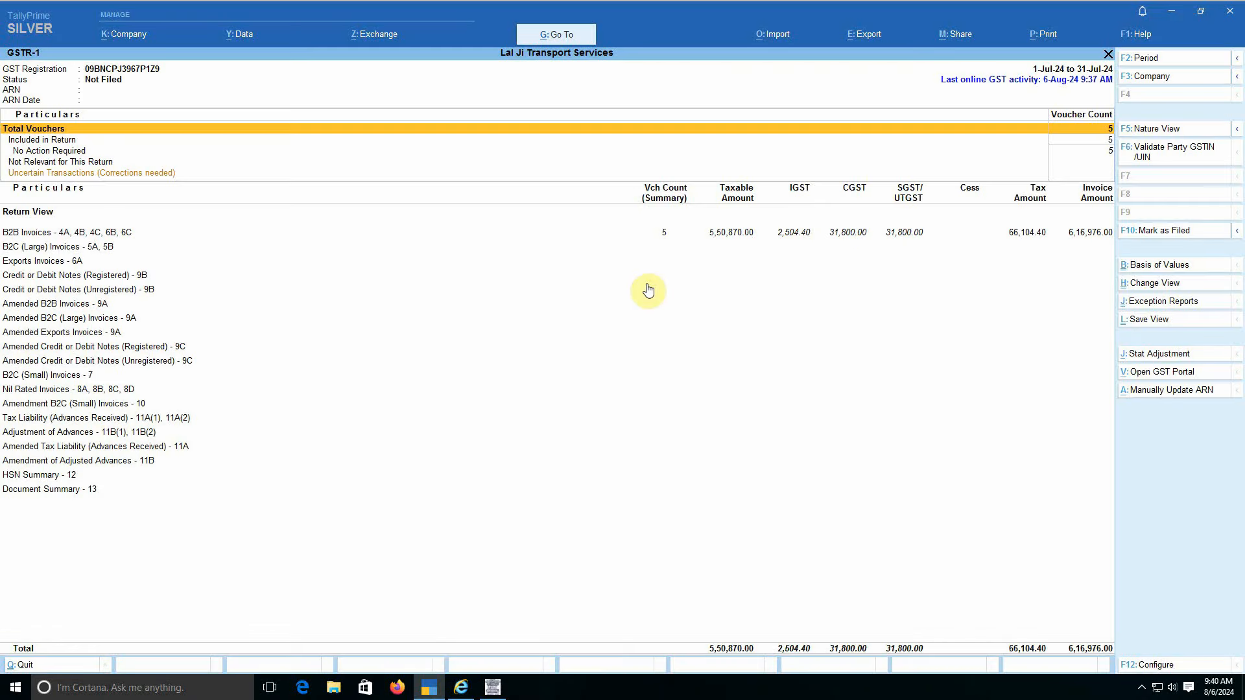
click(666, 238)
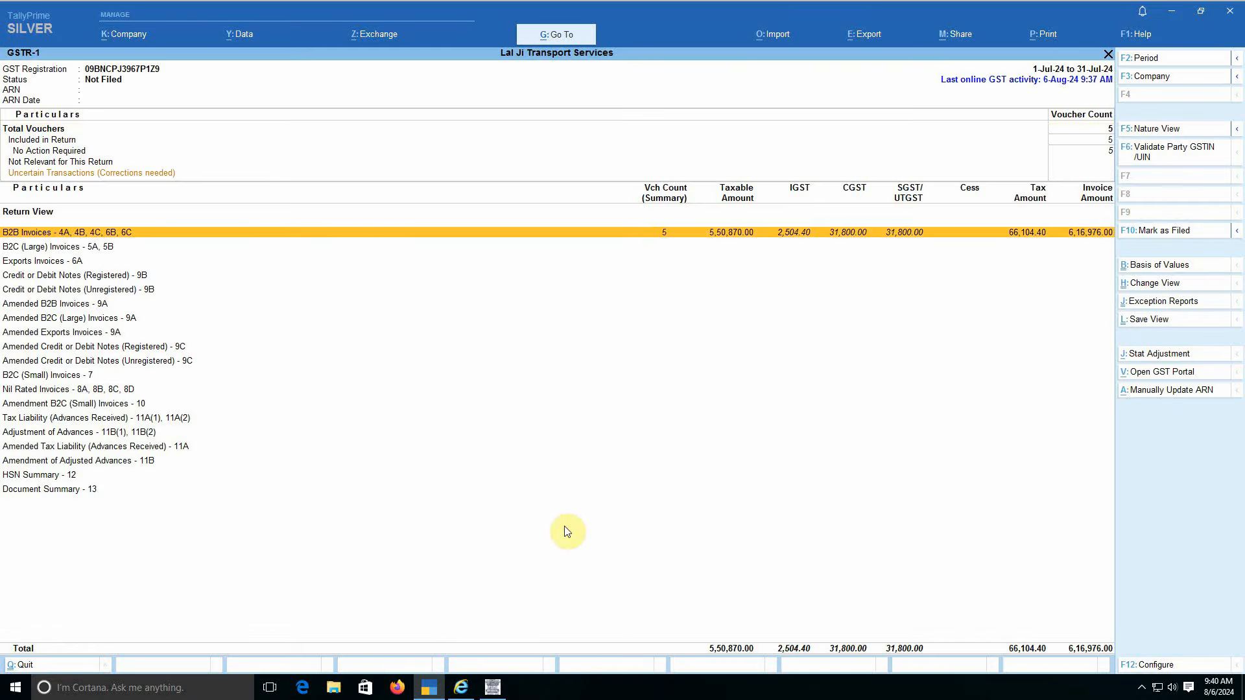
Generate the July GSTR-1 summary in the GST portal, refresh its status and open the consolidated summary.
click(493, 688)
scroll(571, 538, down, 3)
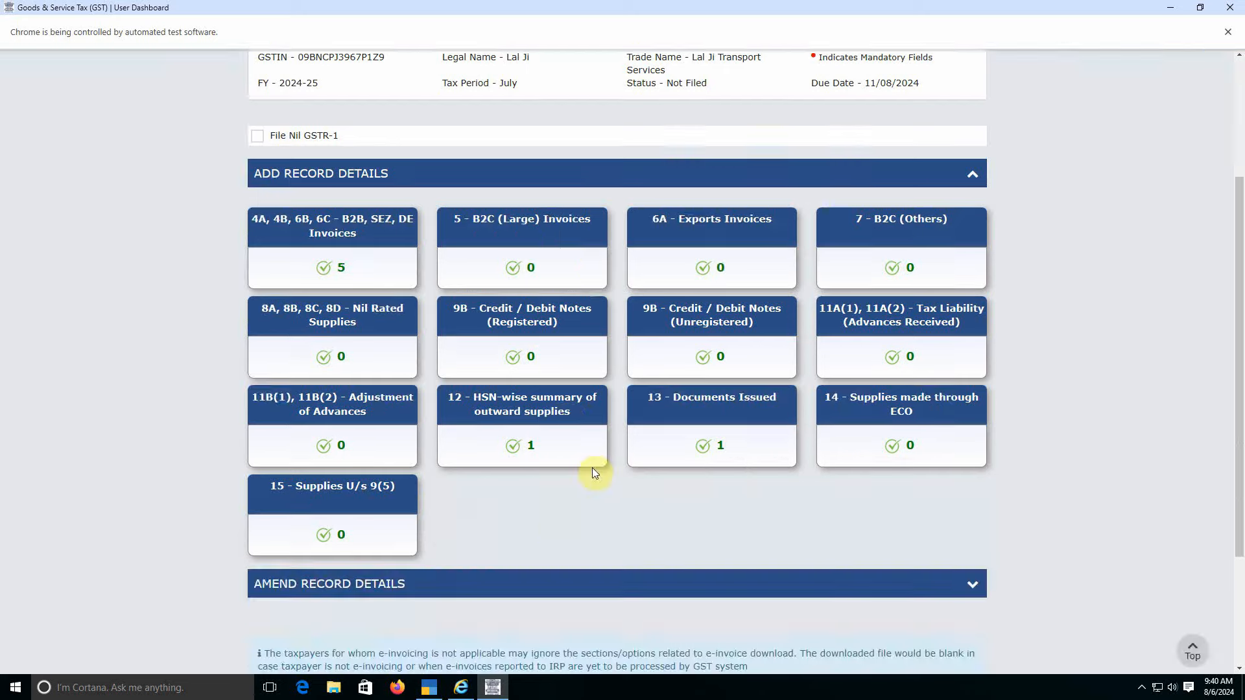
scroll(744, 494, down, 3)
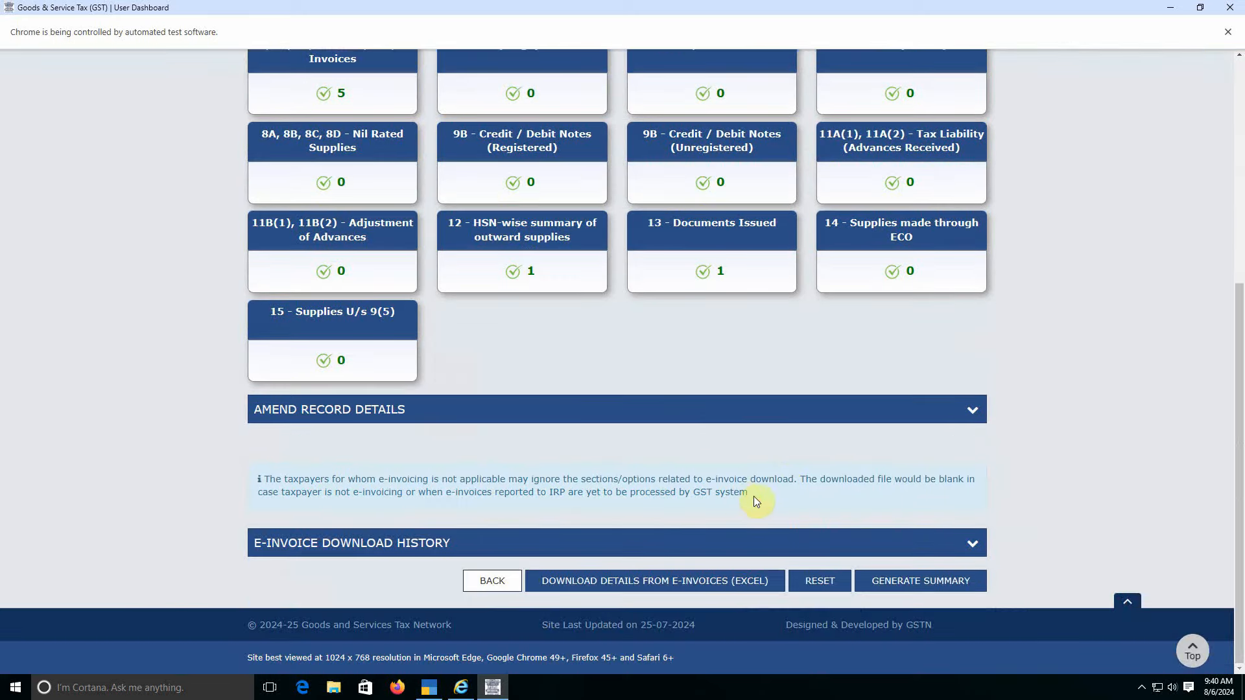
click(902, 581)
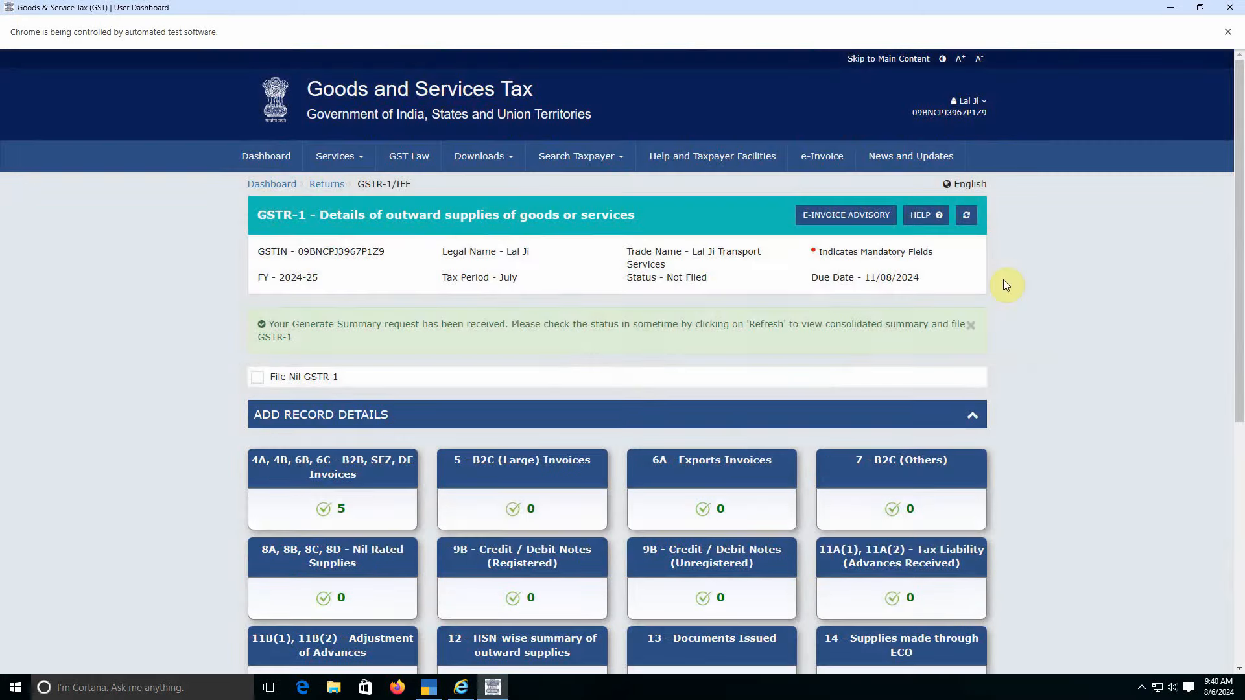
click(966, 221)
scroll(812, 478, down, 5)
click(911, 585)
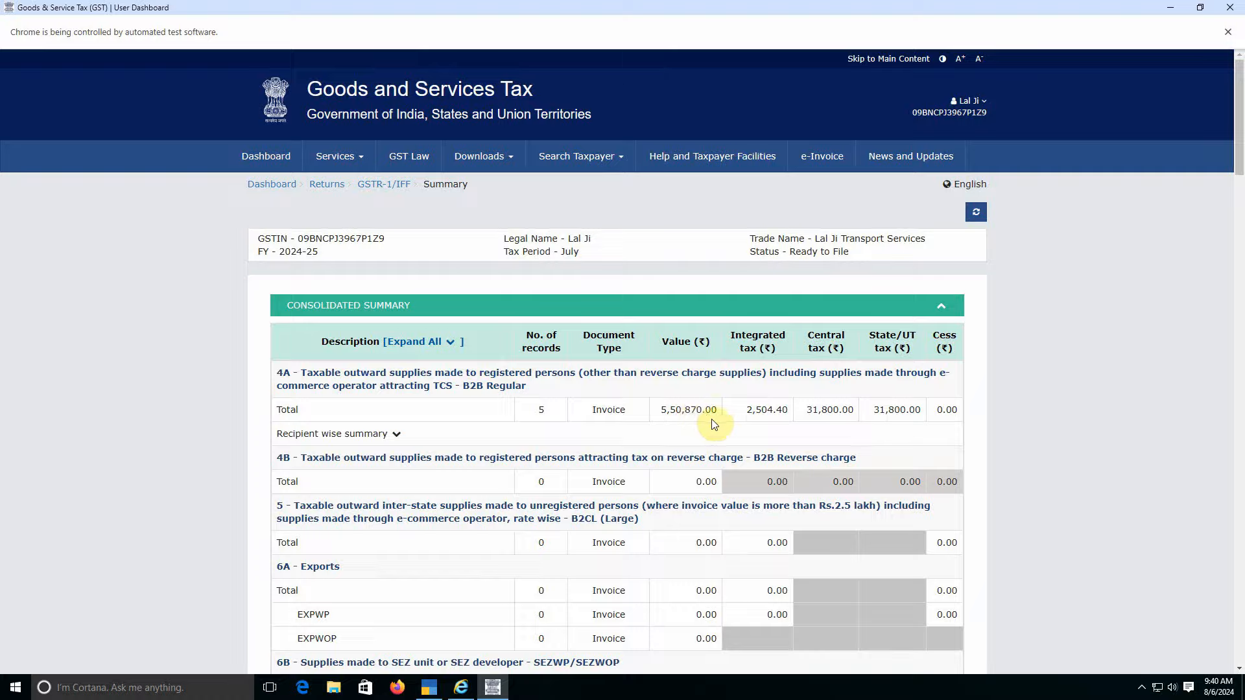
Compare the B2B taxable value, integrated, central and state tax totals between the portal's consolidated summary and TallyPrime.
key(alt+Tab)
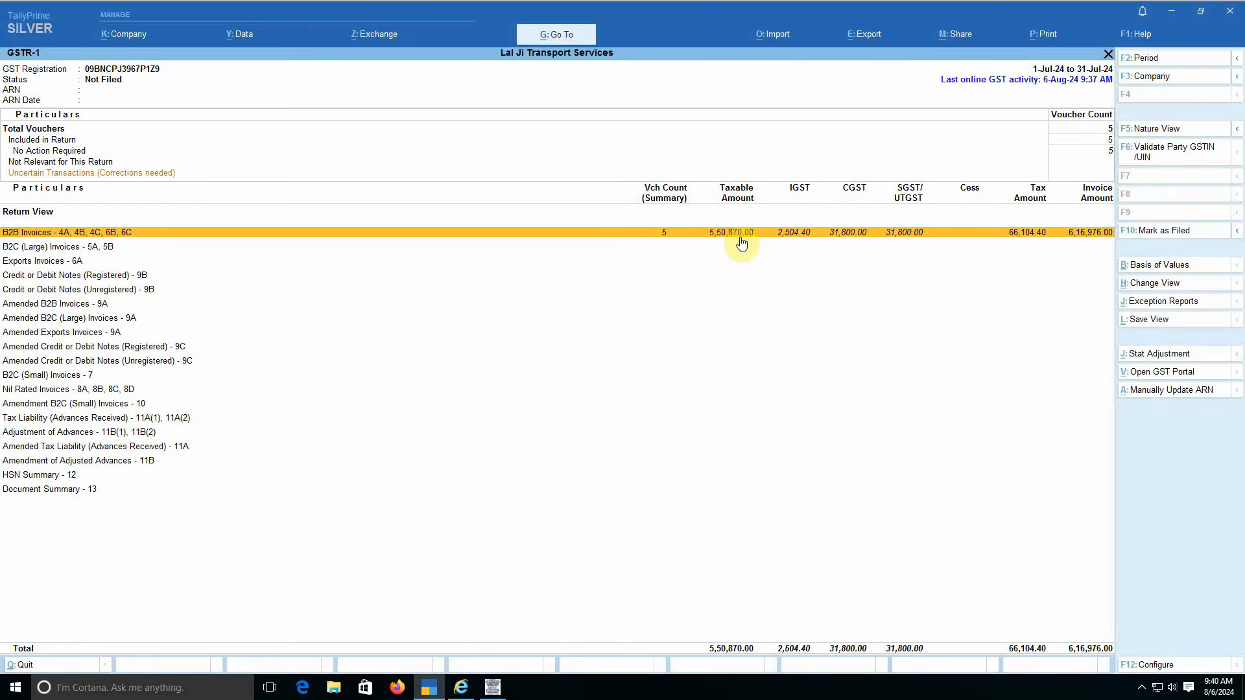
key(alt+Tab)
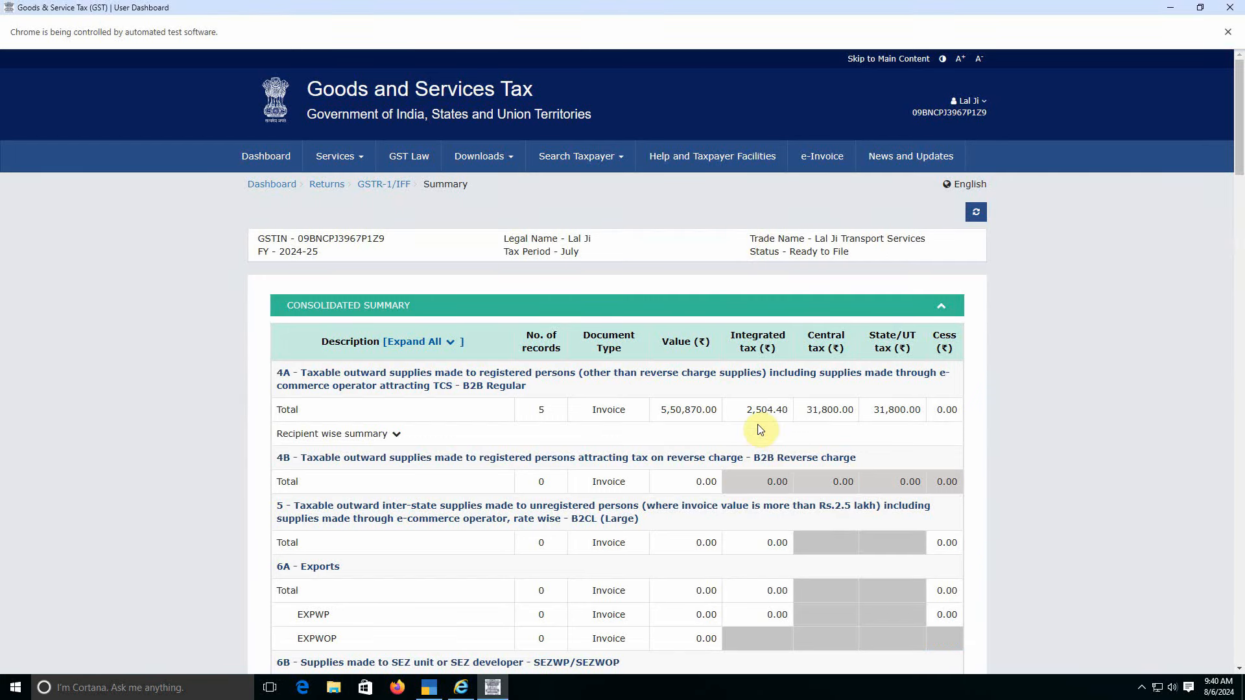
key(alt+Tab)
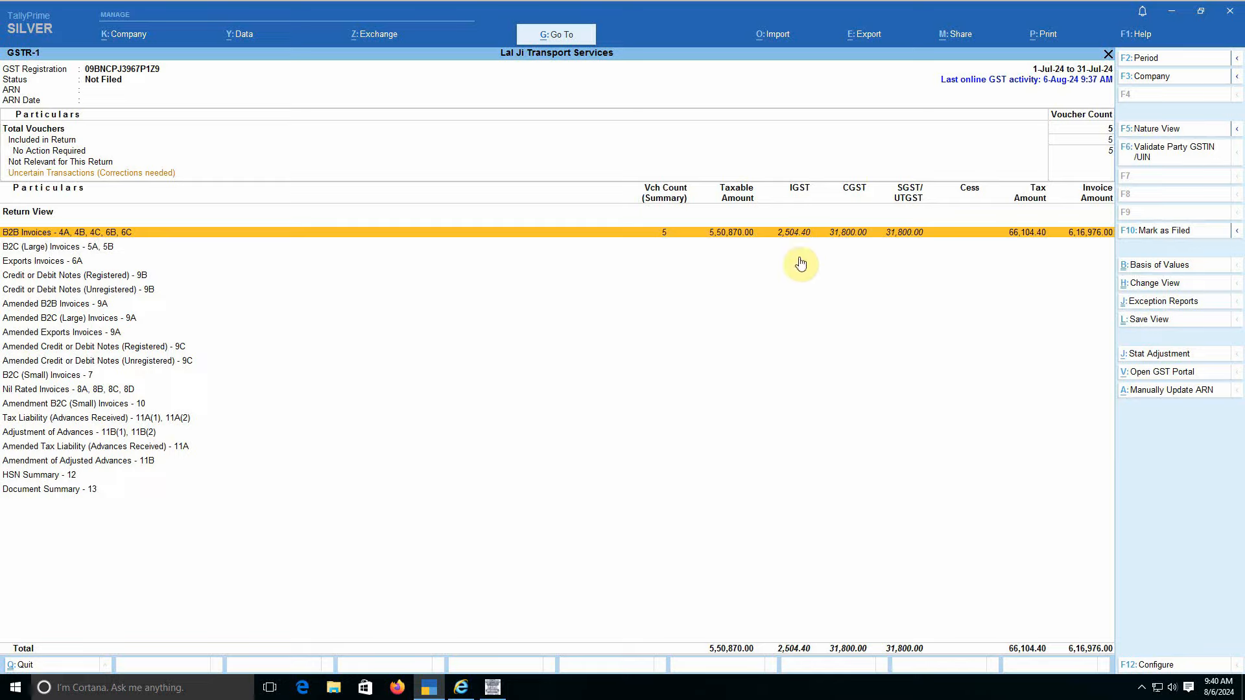
key(alt+Tab)
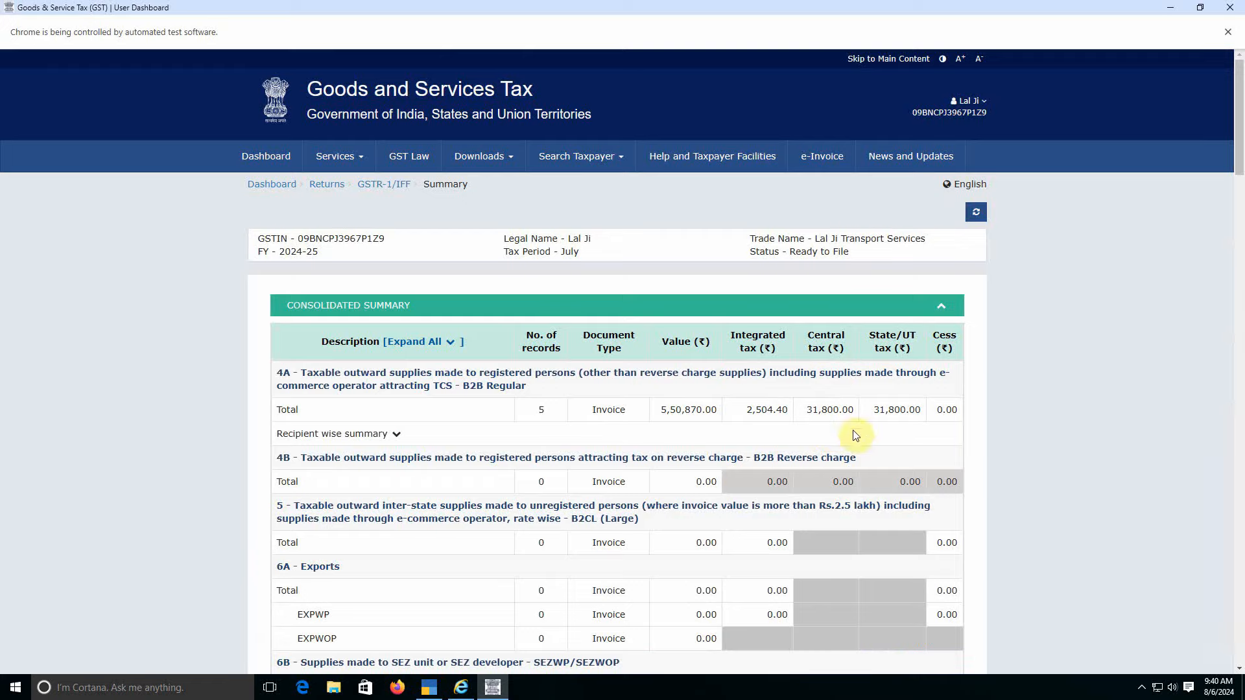
key(alt+Tab)
key(alt+Tab)
Review the rest of the consolidated summary, including the HSN-wise summary, documents issued and total liability.
scroll(748, 419, down, 15)
scroll(750, 422, down, 20)
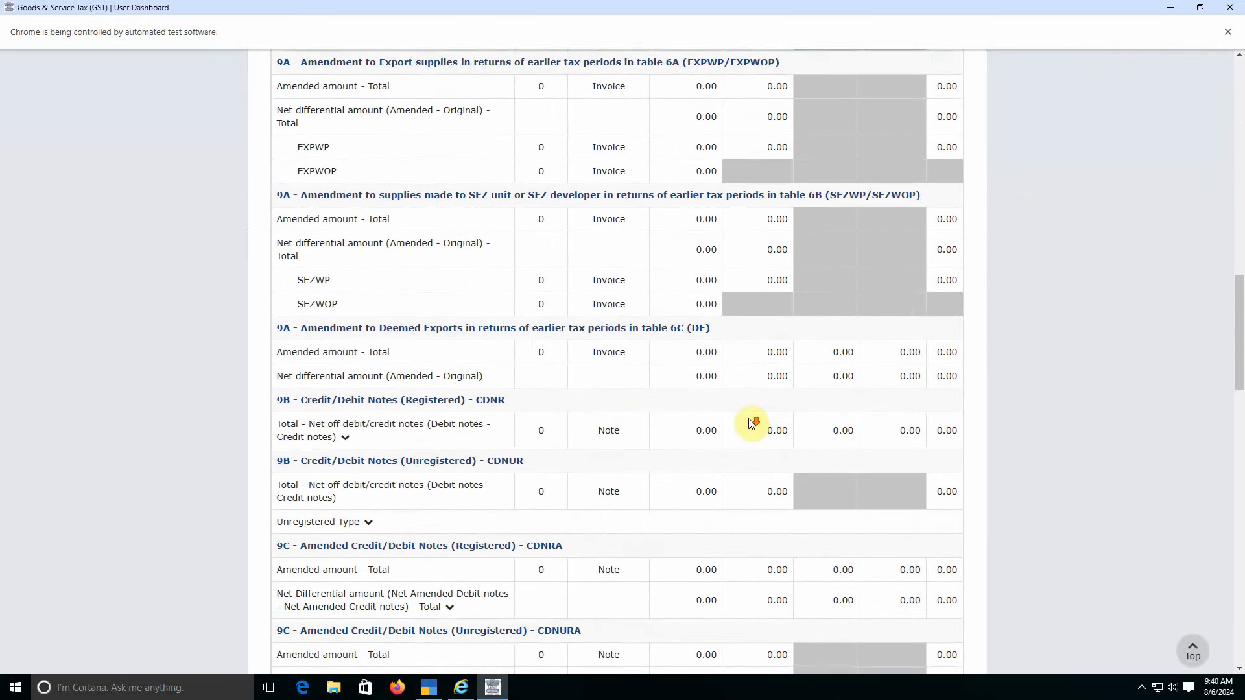
scroll(750, 422, down, 4)
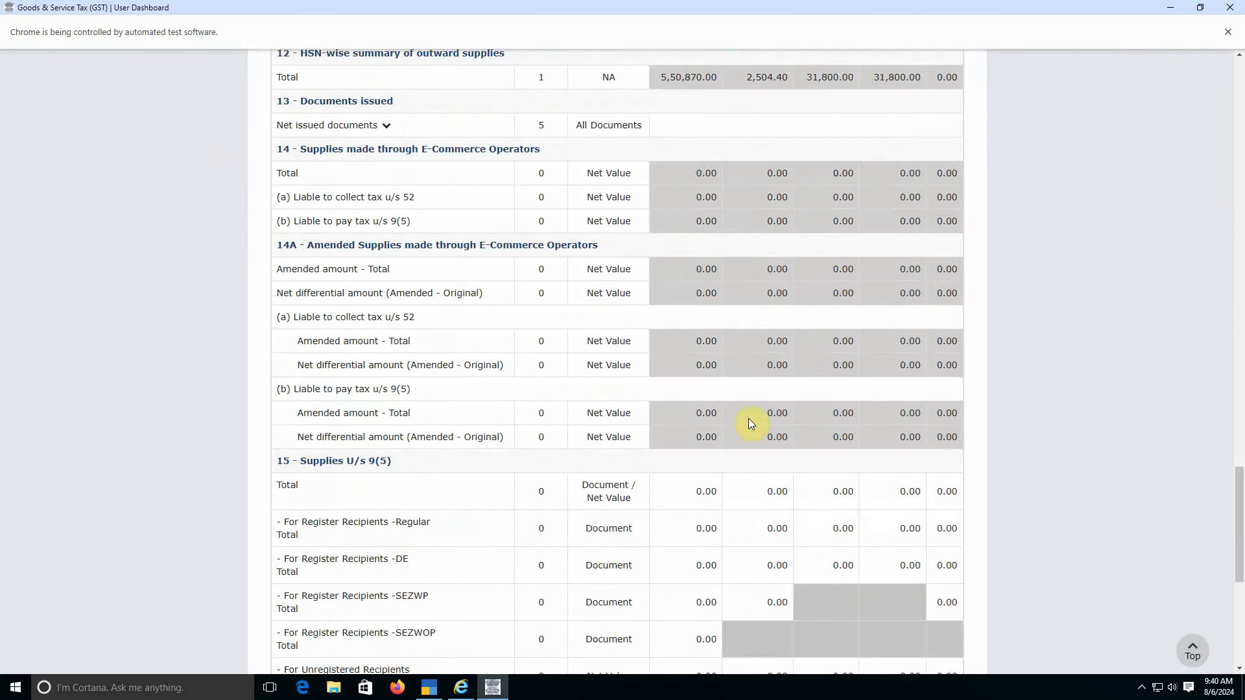
scroll(752, 418, up, 4)
scroll(806, 383, down, 10)
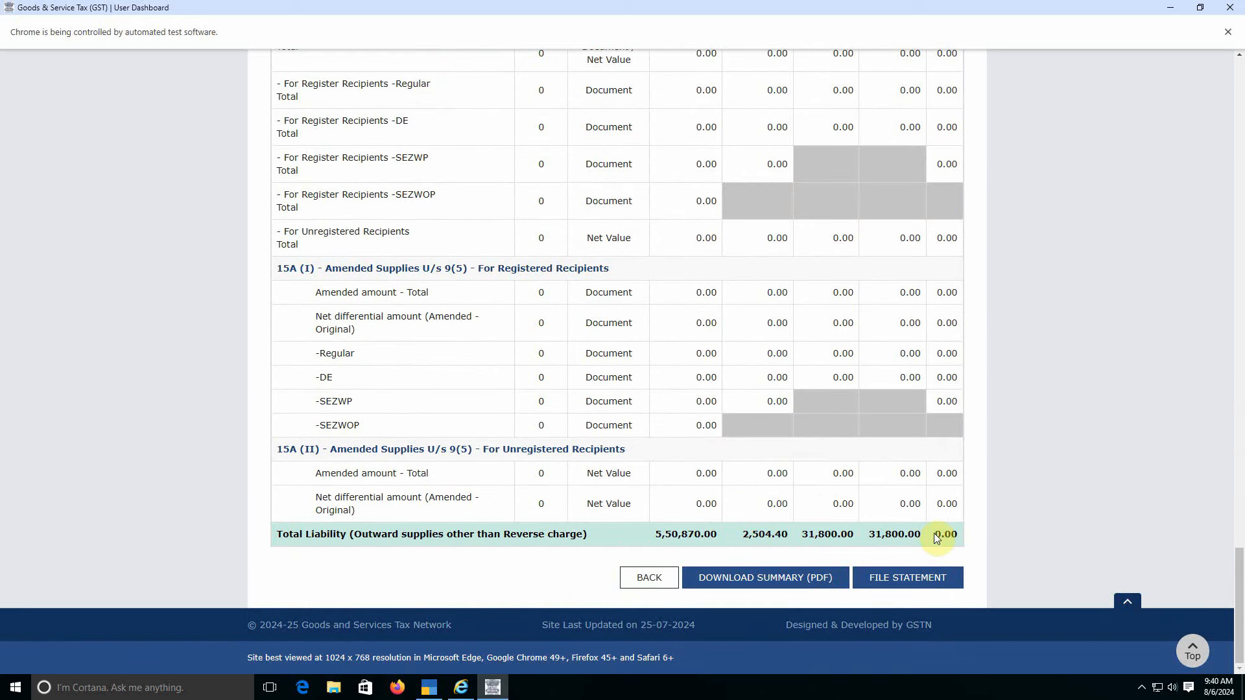
File the July GSTR-1 statement with EVC, accepting the declaration, selecting the authorised signatory and entering the one-time password.
click(904, 578)
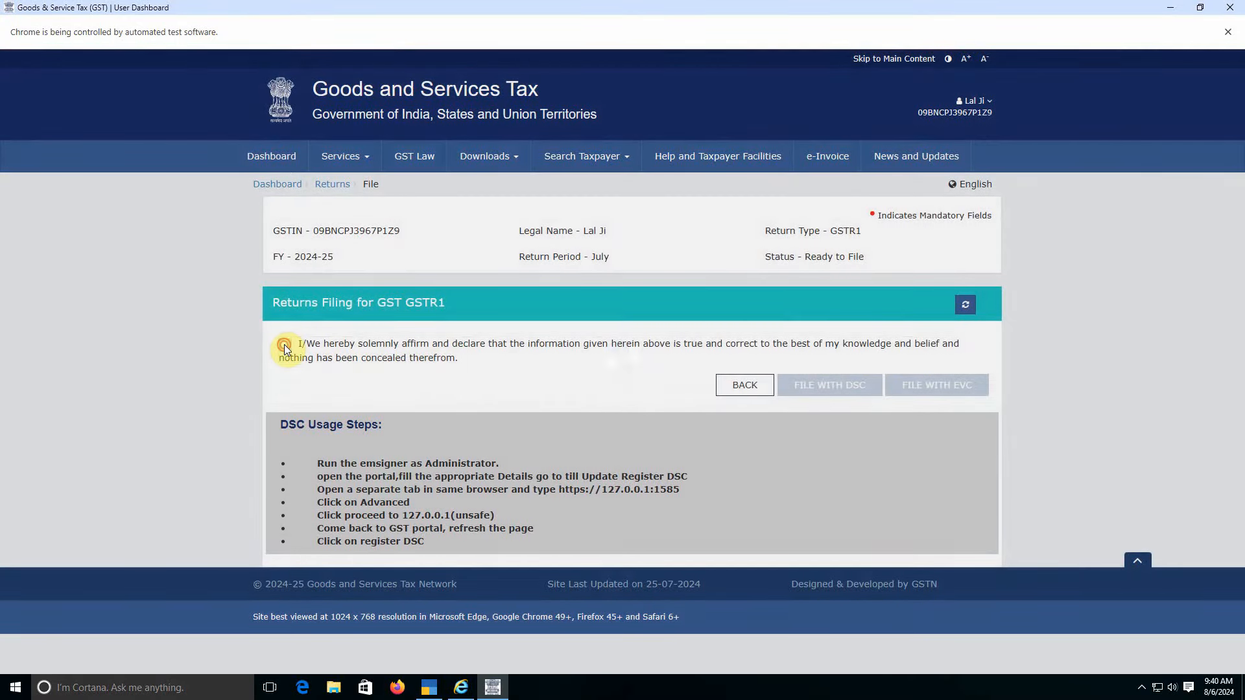
click(284, 344)
click(297, 394)
click(301, 415)
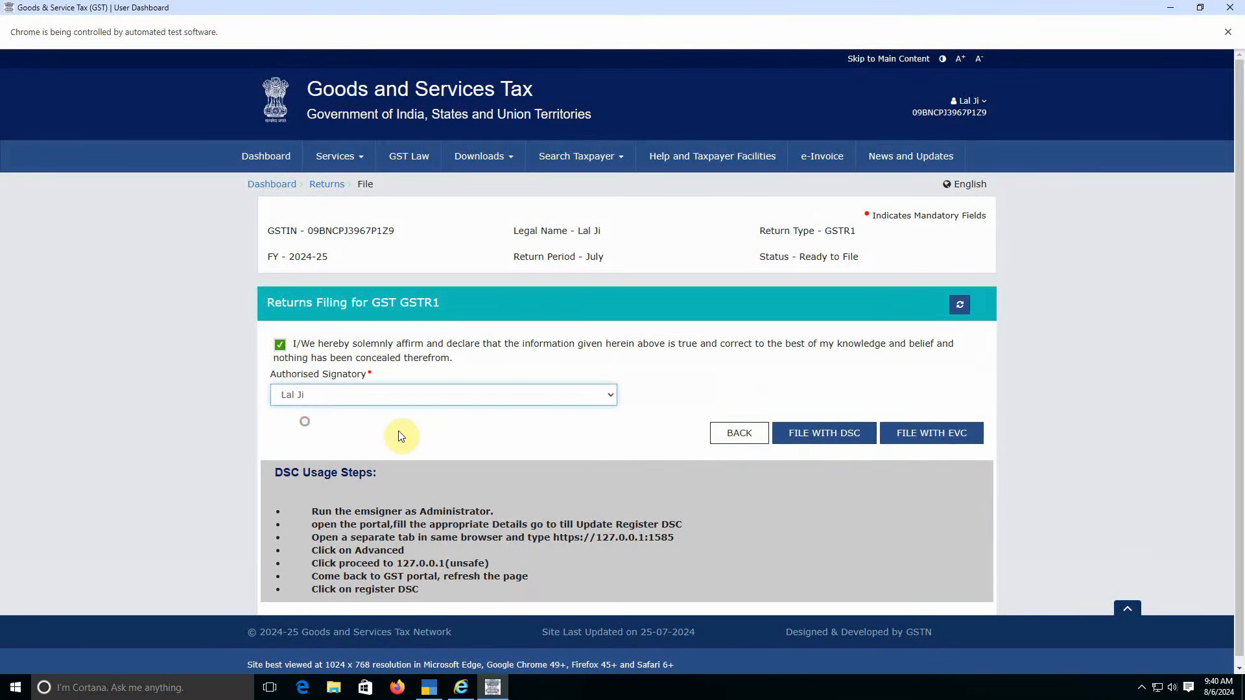
click(970, 441)
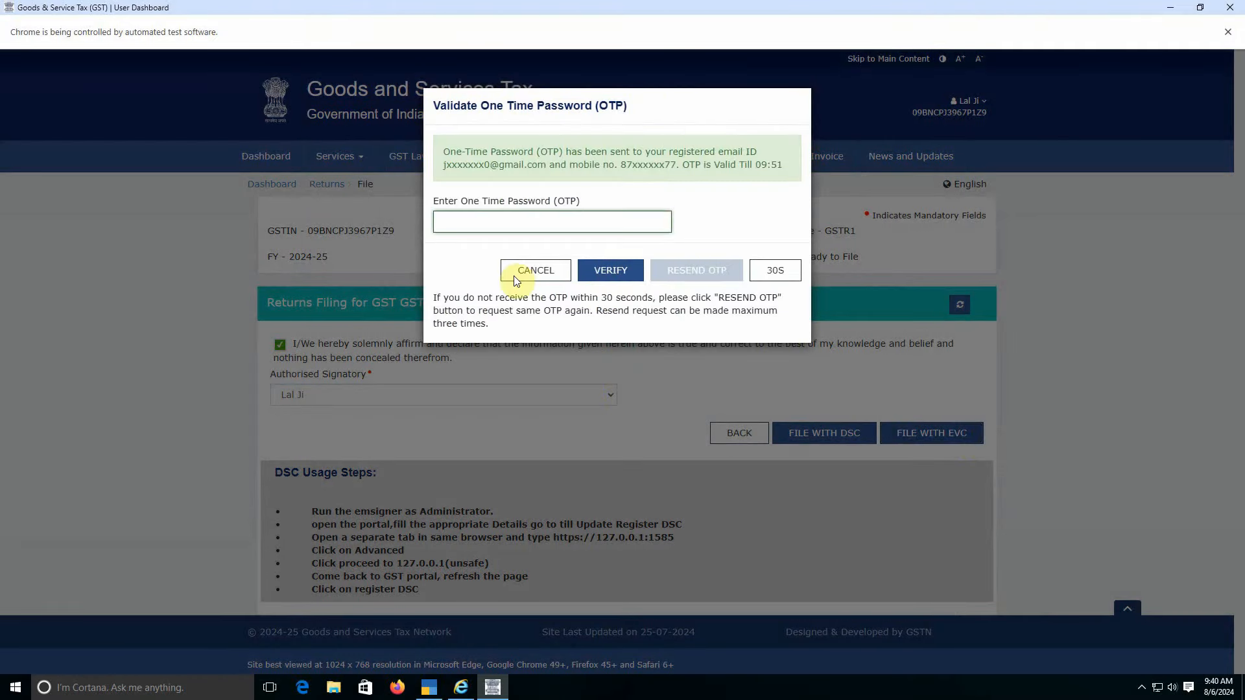
click(483, 223)
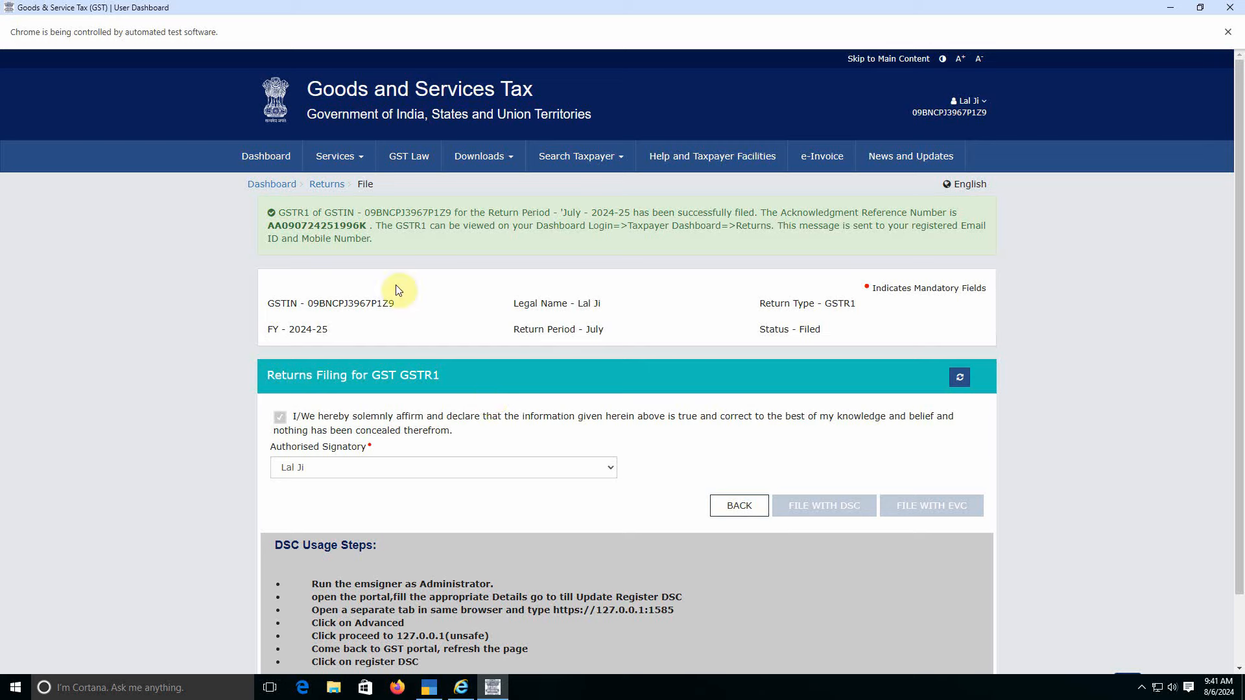
Track the return status for financial year 2024-2025 and check the return type, tax period and ARN of the July GSTR-1.
click(271, 186)
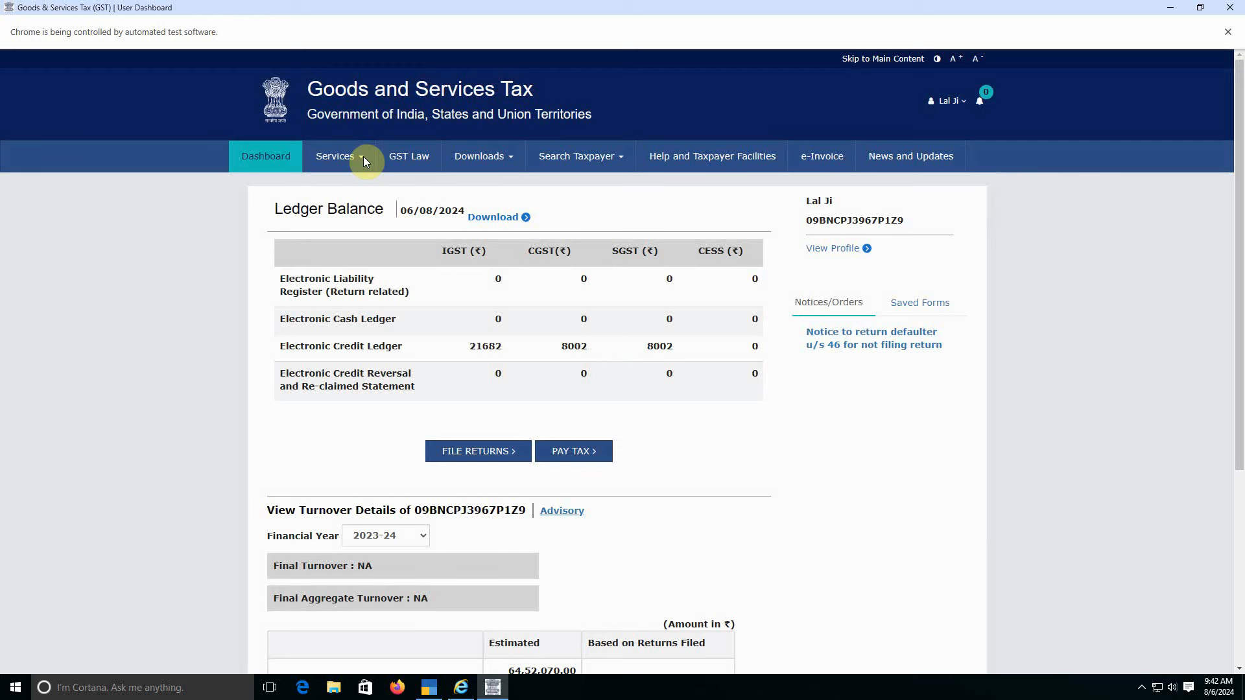
mouse_move(363, 157)
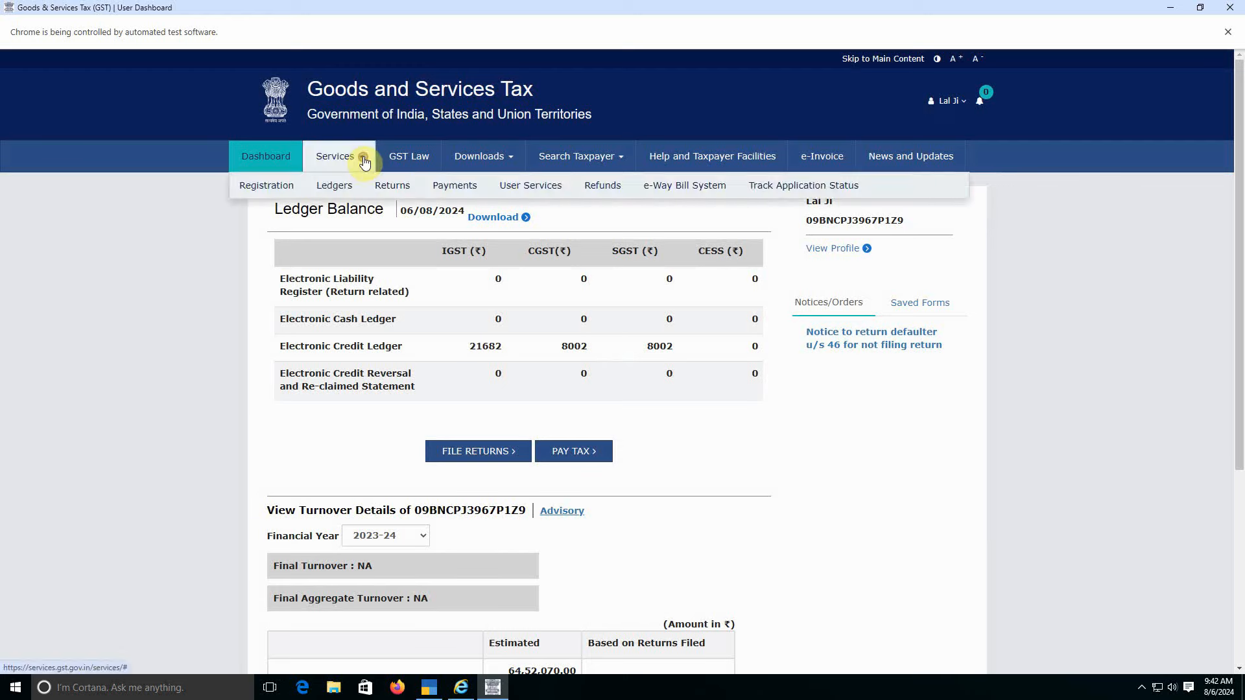
mouse_move(390, 185)
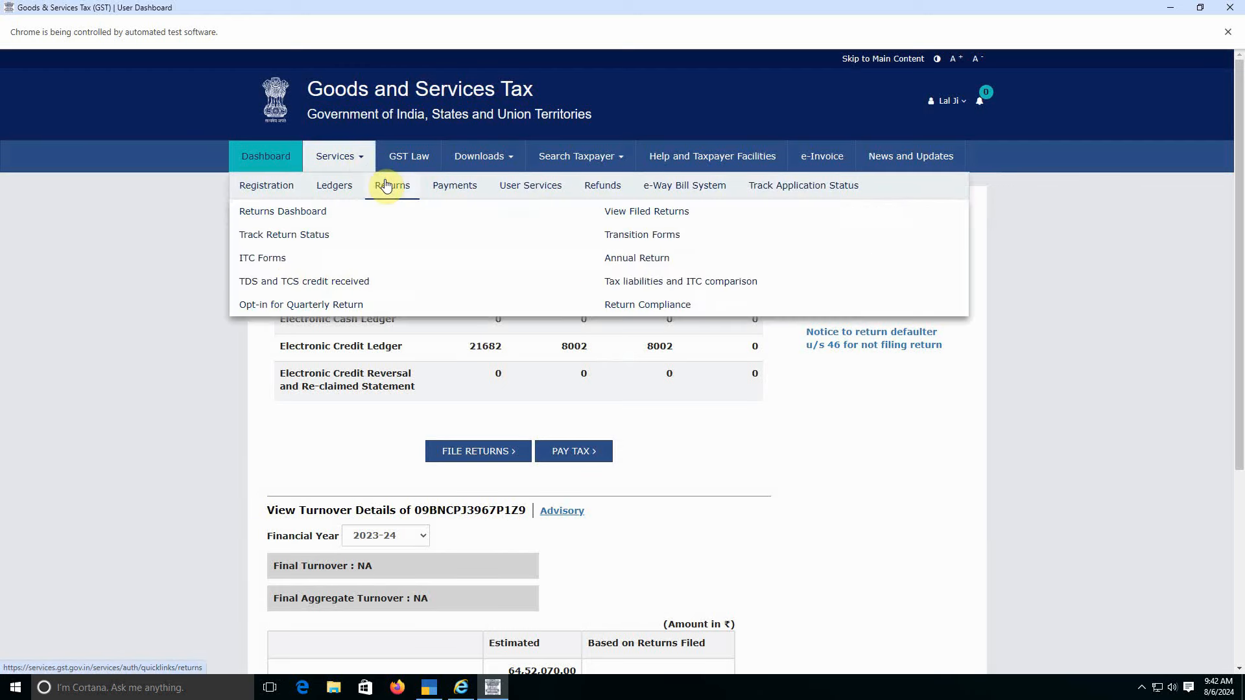
click(300, 236)
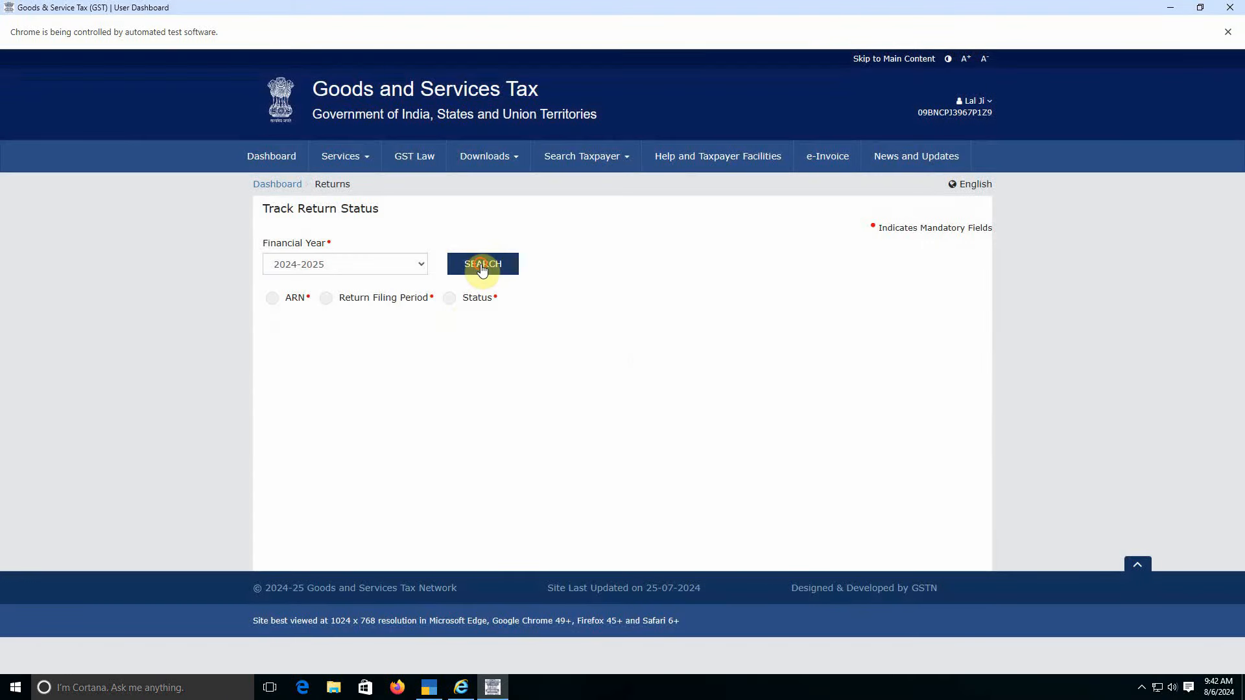
click(482, 269)
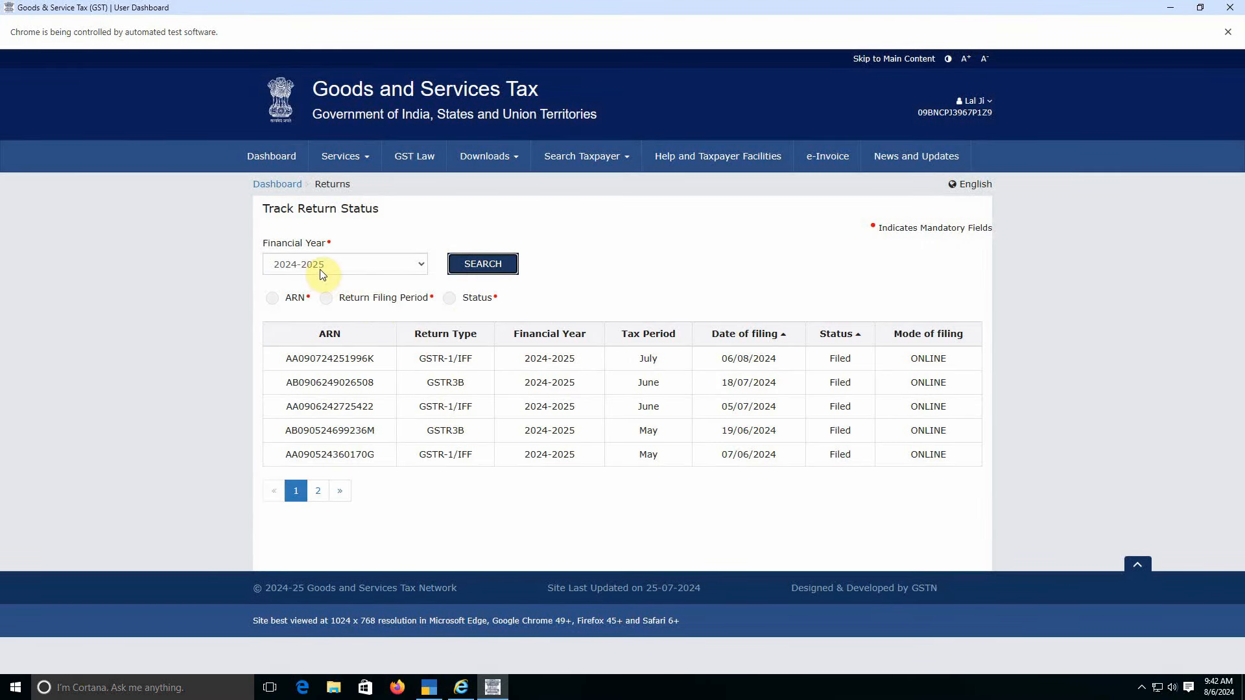
click(427, 357)
drag(426, 357, 493, 365)
drag(642, 357, 690, 358)
drag(292, 360, 387, 359)
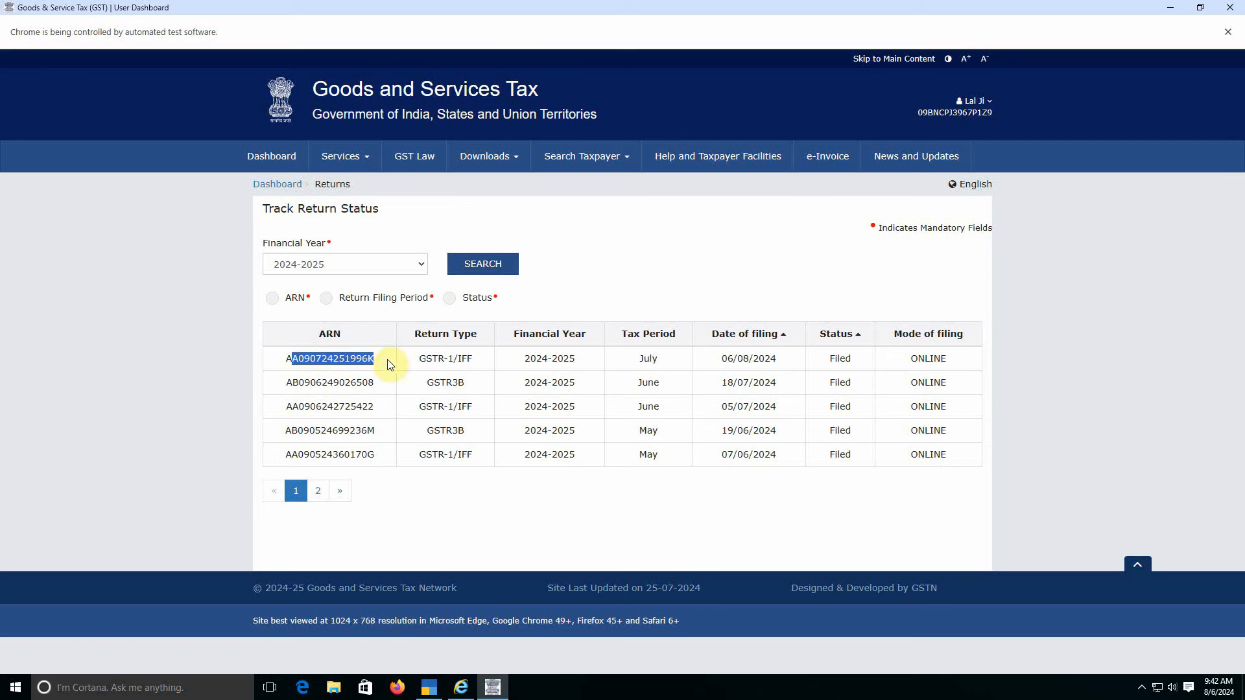
click(736, 255)
Switch to TallyPrime and mark the current and previous GSTR-1 returns as filed, continuing despite uncertain or pending transactions.
click(428, 688)
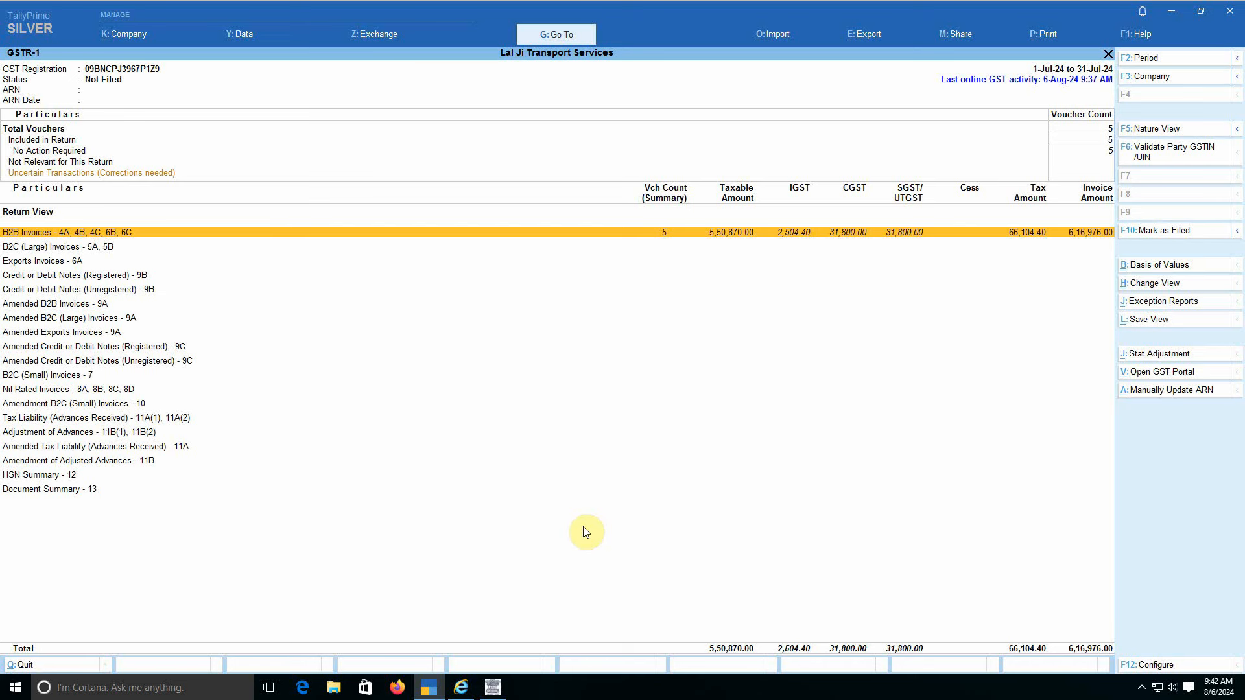
click(1159, 232)
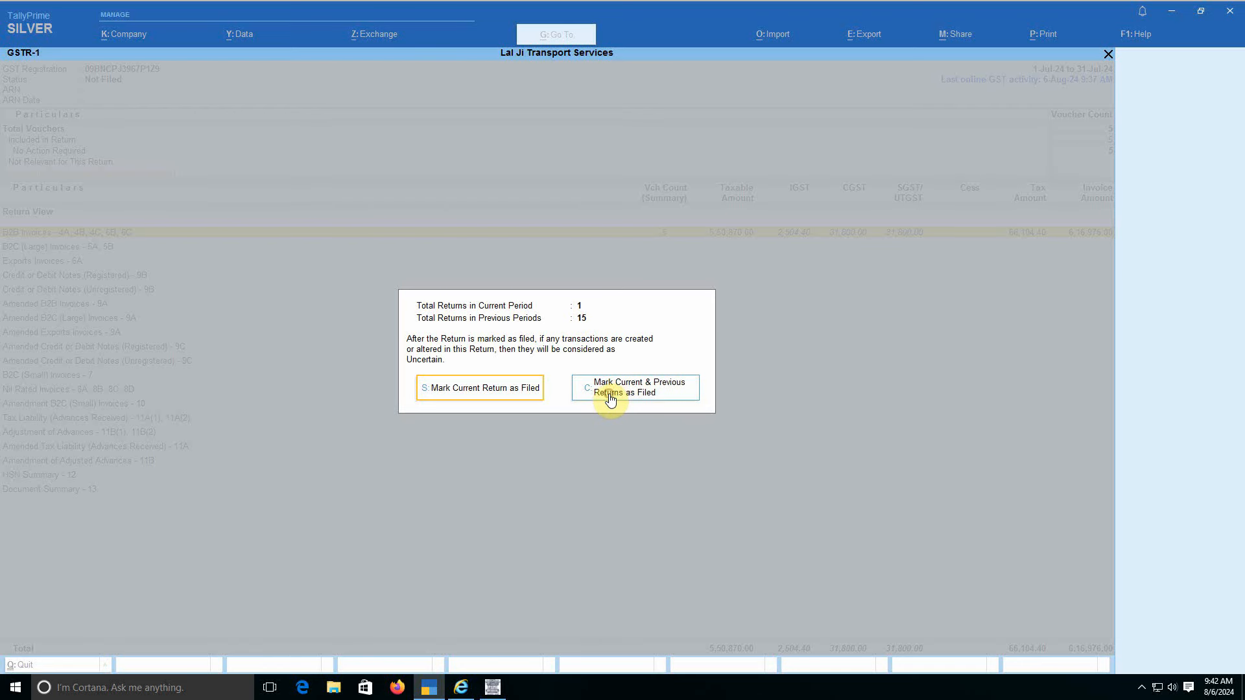
click(629, 385)
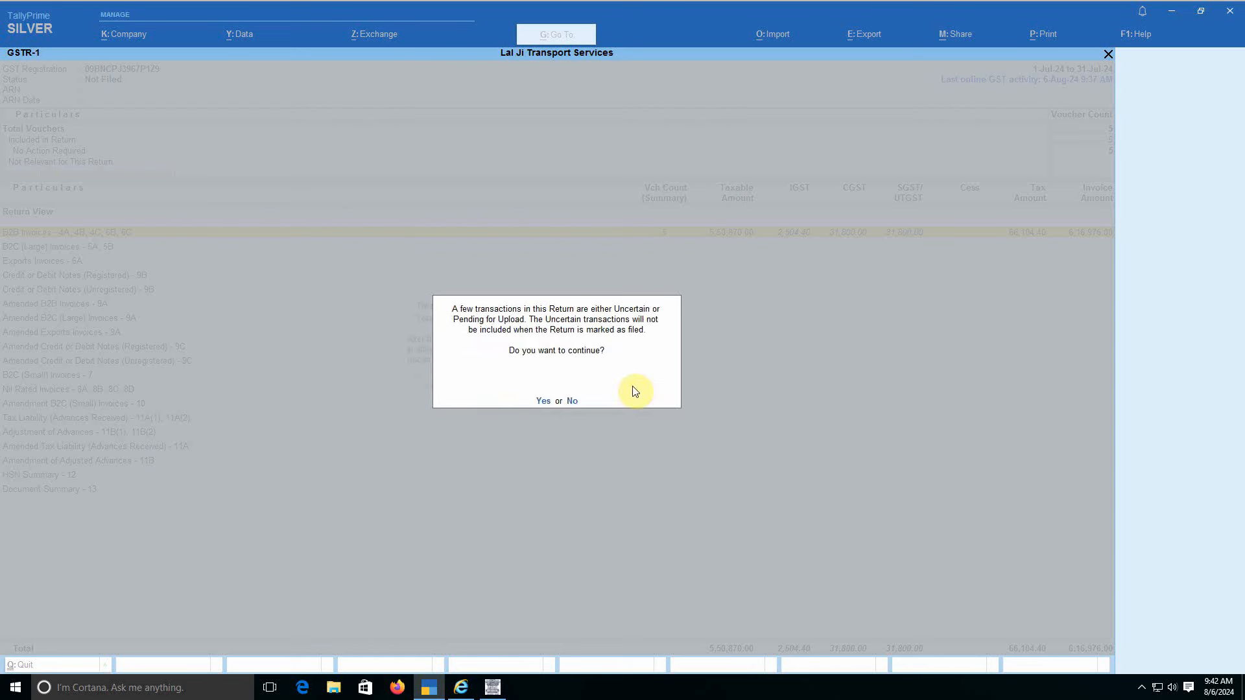
click(542, 401)
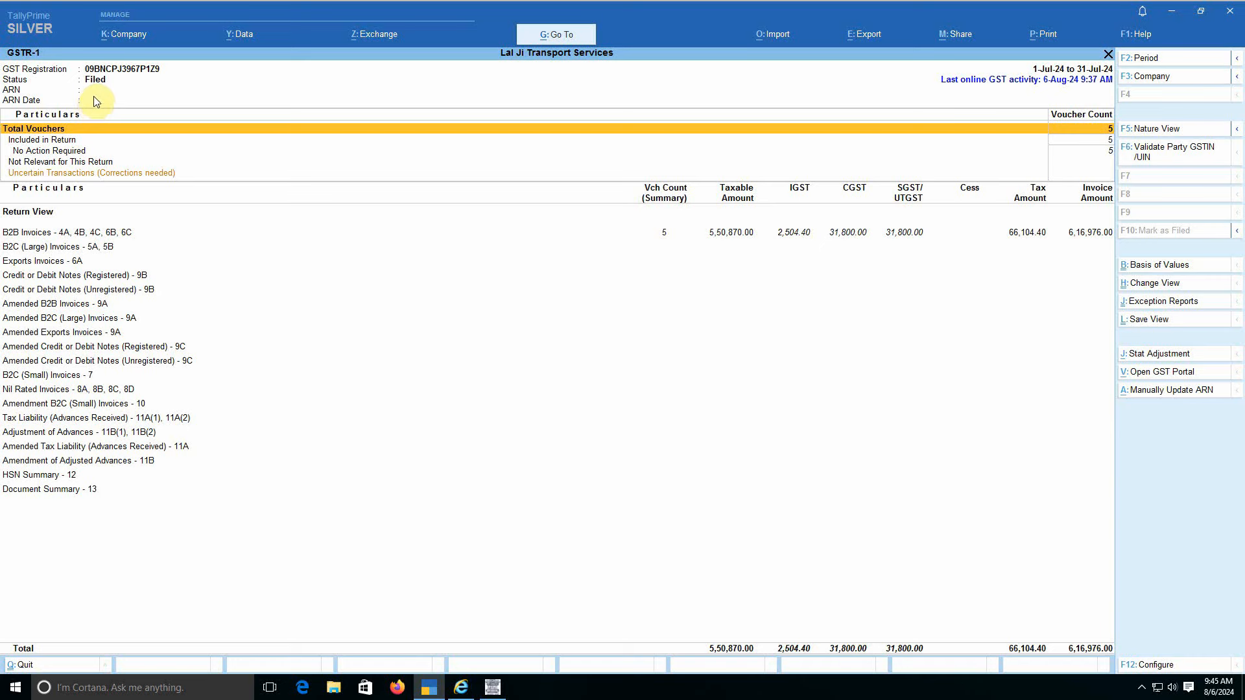
Copy the July GSTR-1 ARN from the portal's return status list and enter it in TallyPrime's manual ARN update.
click(1146, 395)
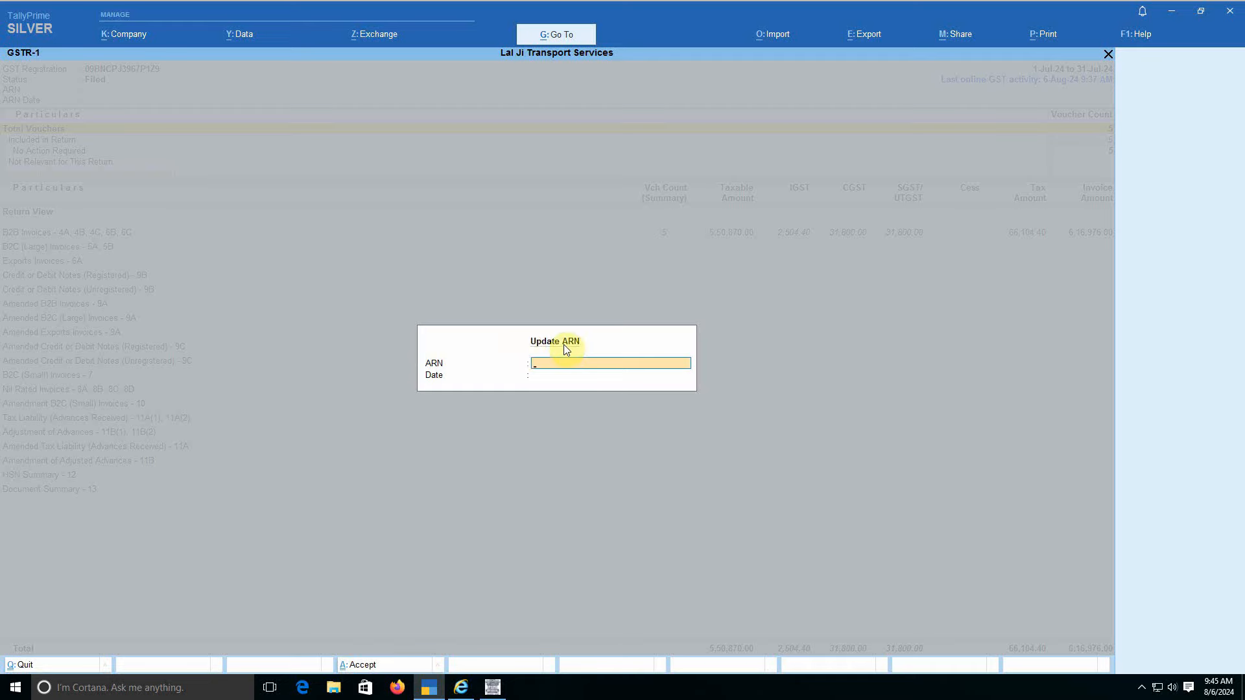
key(Escape)
click(1161, 394)
click(493, 687)
drag(284, 357, 380, 367)
key(ctrl+c)
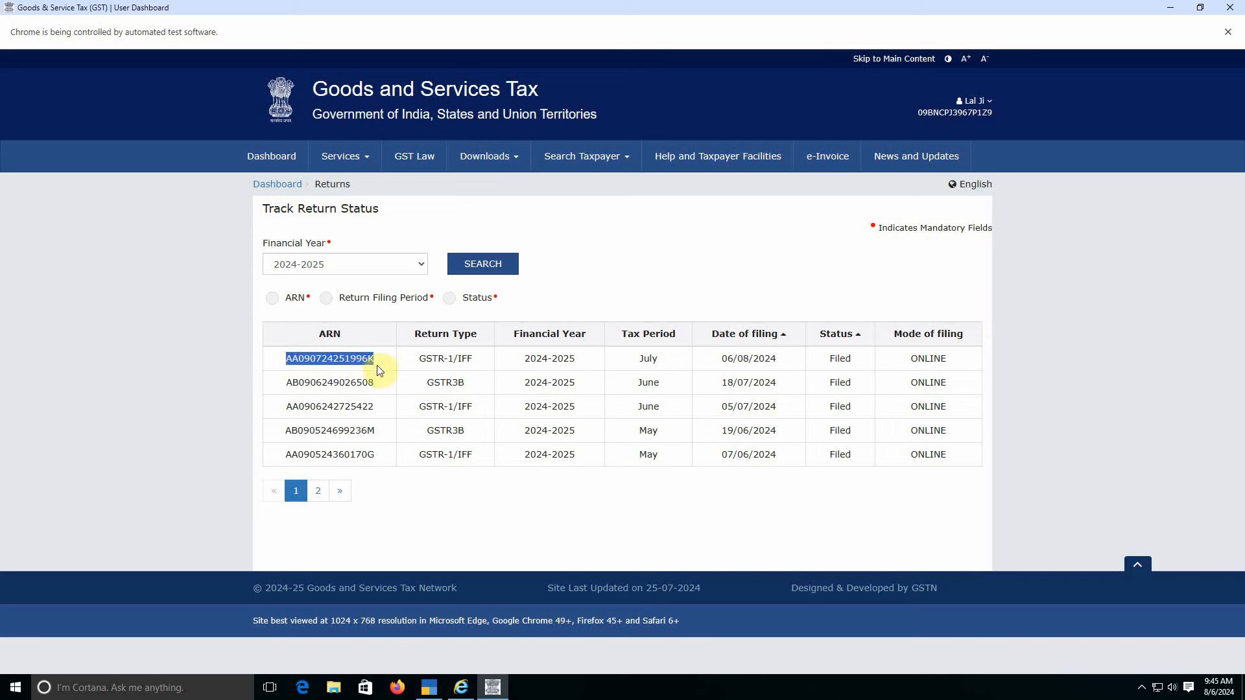
key(alt+Tab)
key(ctrl+v)
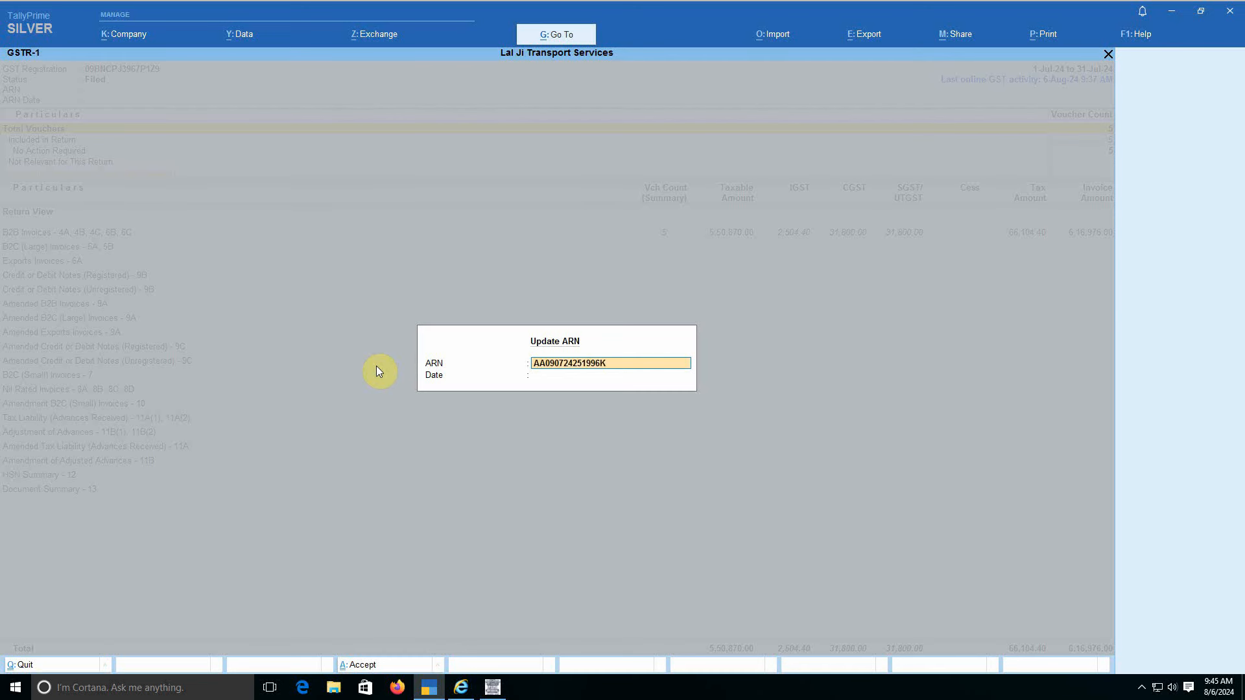
key(Return)
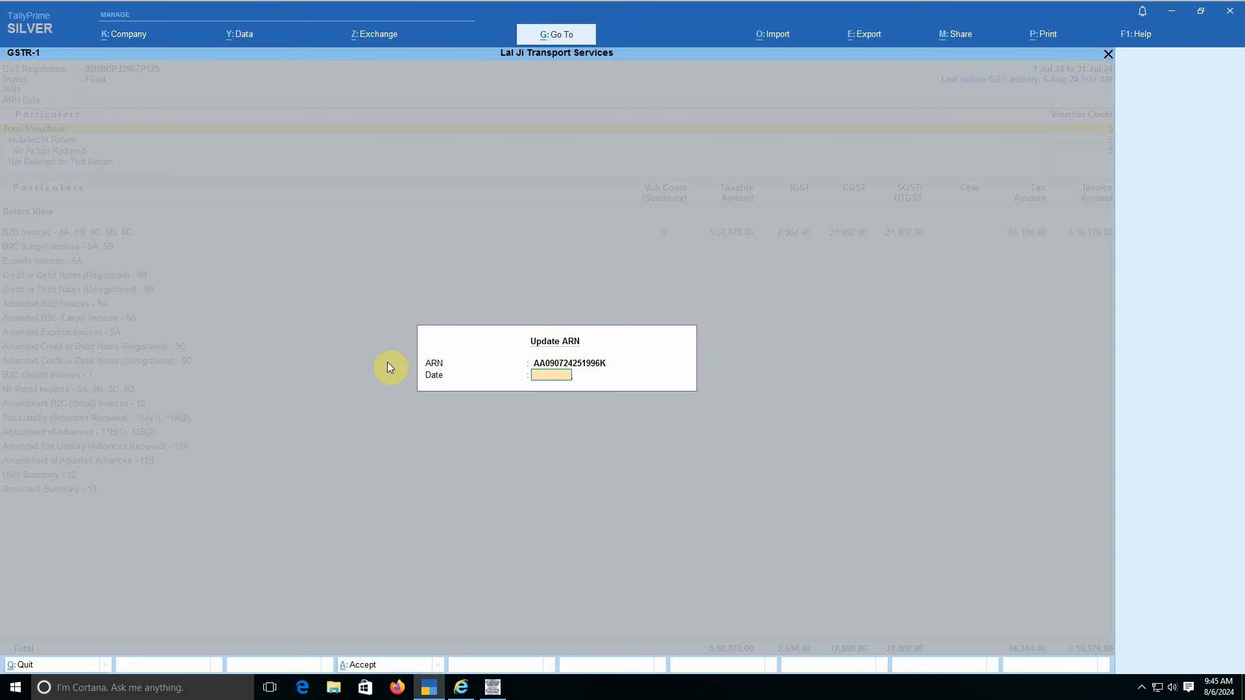
Set the ARN date to 06-08-2024 and save the ARN details.
text(0608)
key(BackSpace)
key(BackSpace)
text(-08-2024)
key(Return)
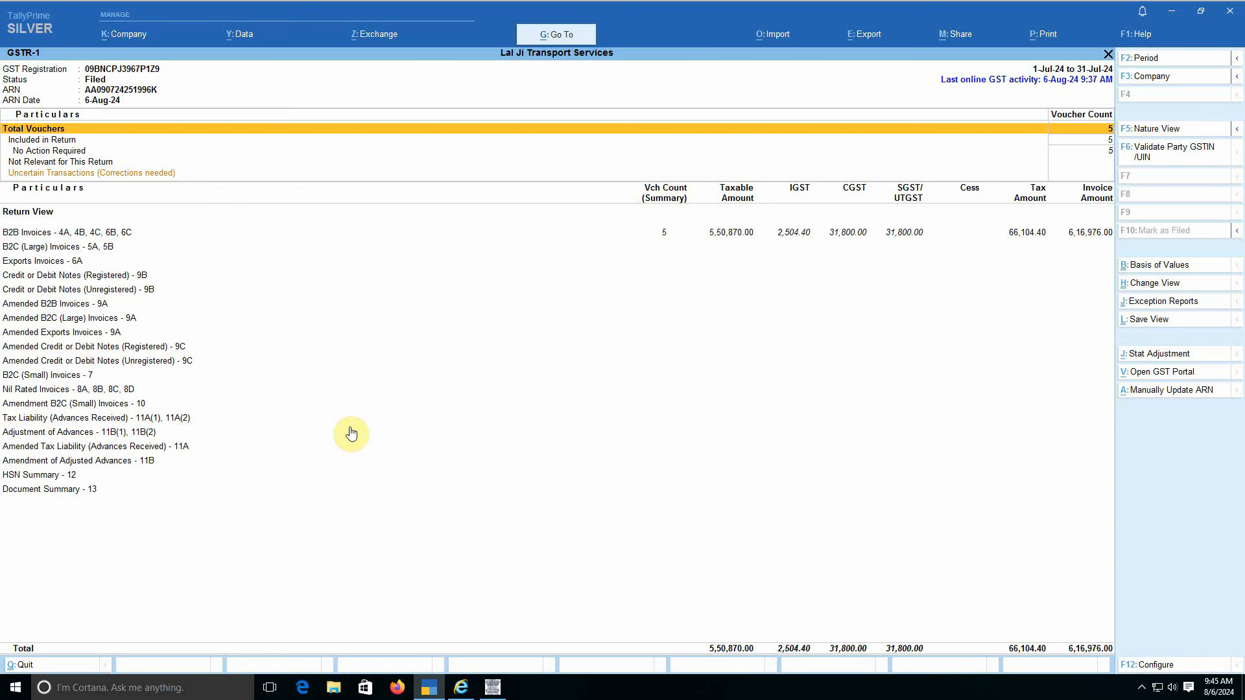
Leave the GSTR-1 report and return to the Gateway of Tally.
key(Escape)
key(Escape)
key(Escape)
key(Escape)
key(Escape)
key(Escape)
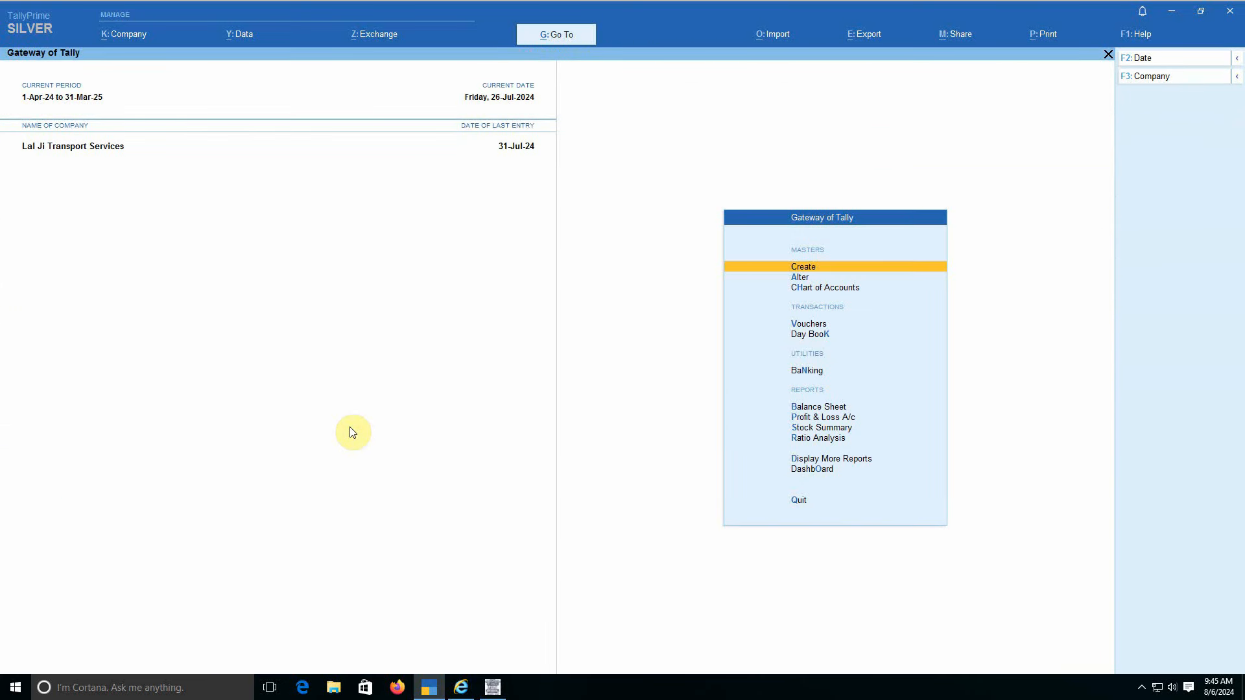